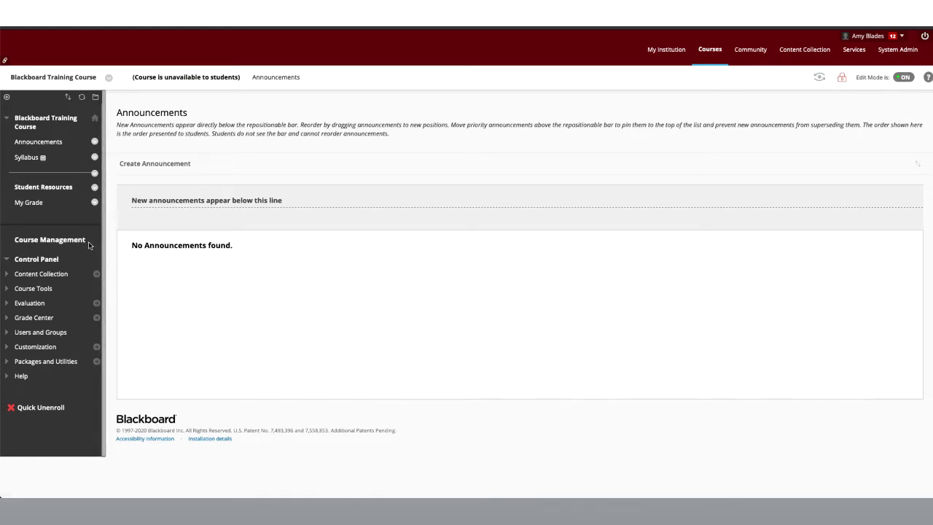
# Step: In the course's Teaching Style settings, apply Light Gray (#999999) as the menu's background color
pyautogui.click(49, 347)
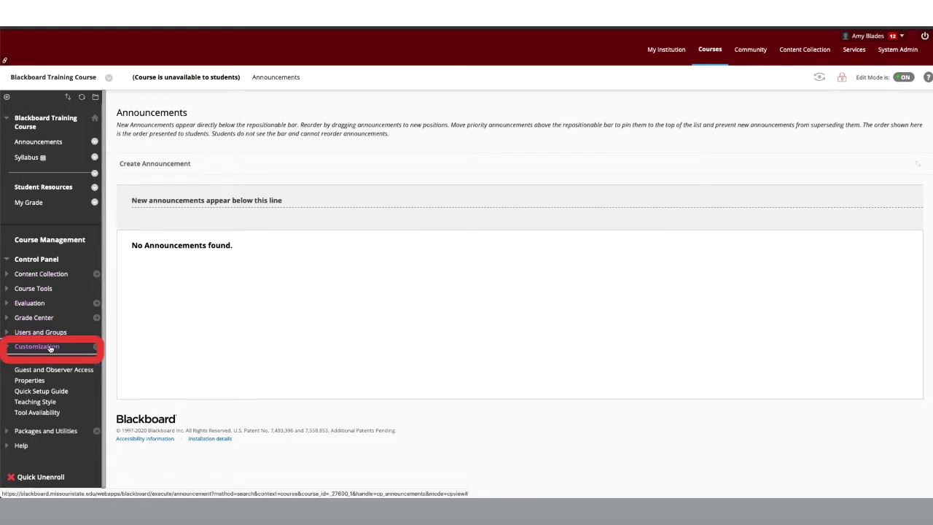
pyautogui.click(48, 402)
pyautogui.scroll(-5, 265, 354)
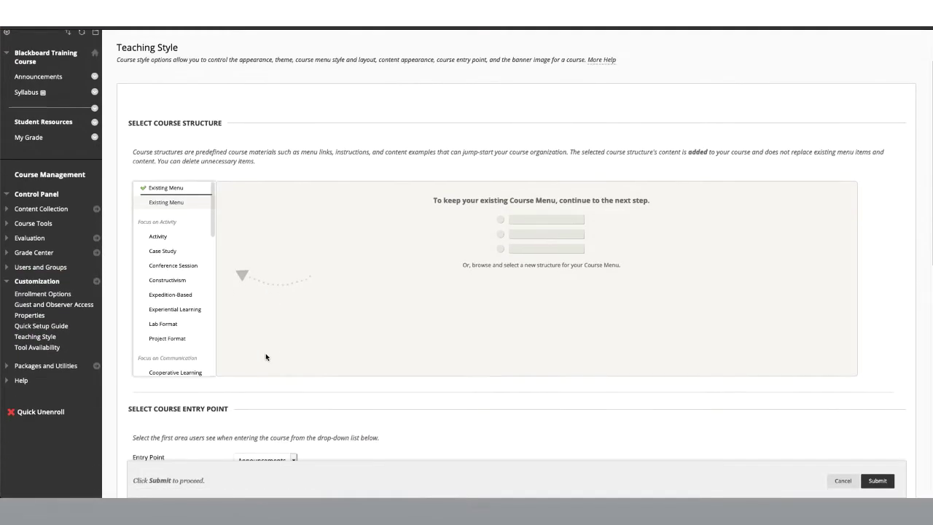
pyautogui.scroll(-1, 517, 314)
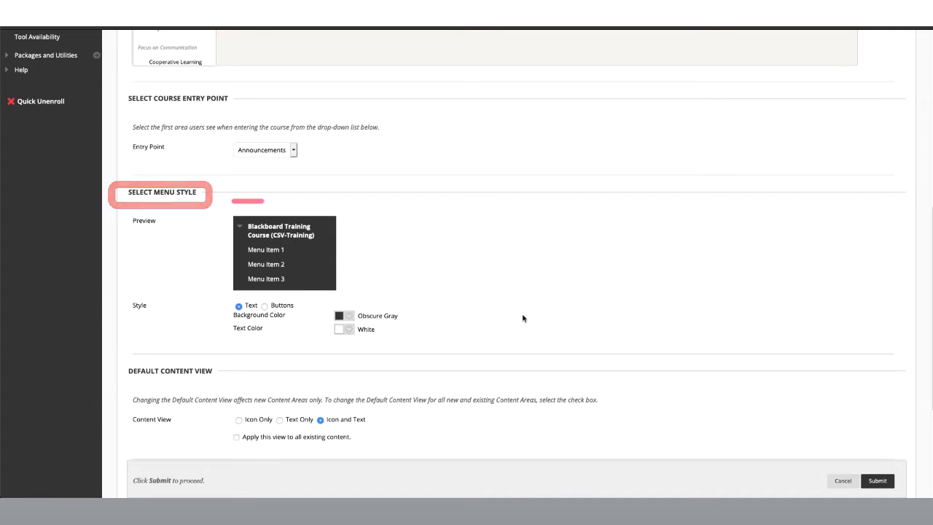
pyautogui.click(347, 316)
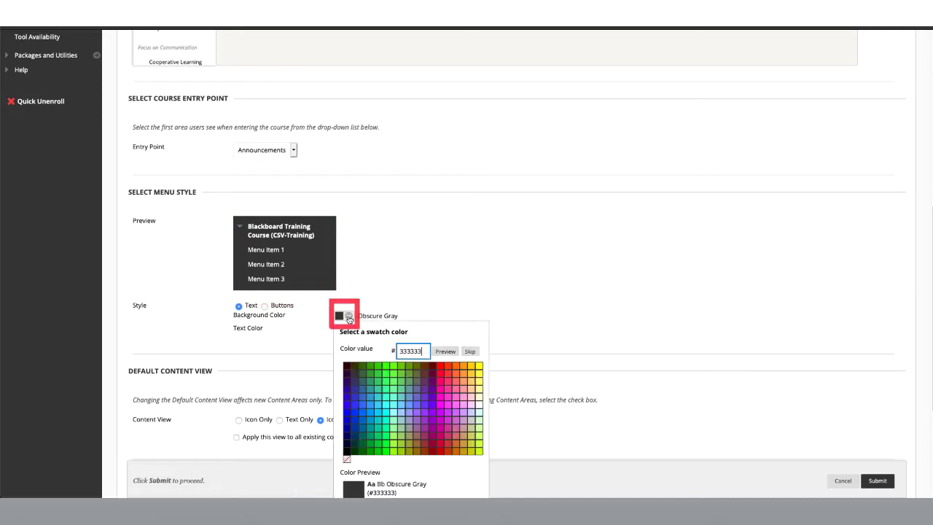
pyautogui.click(409, 430)
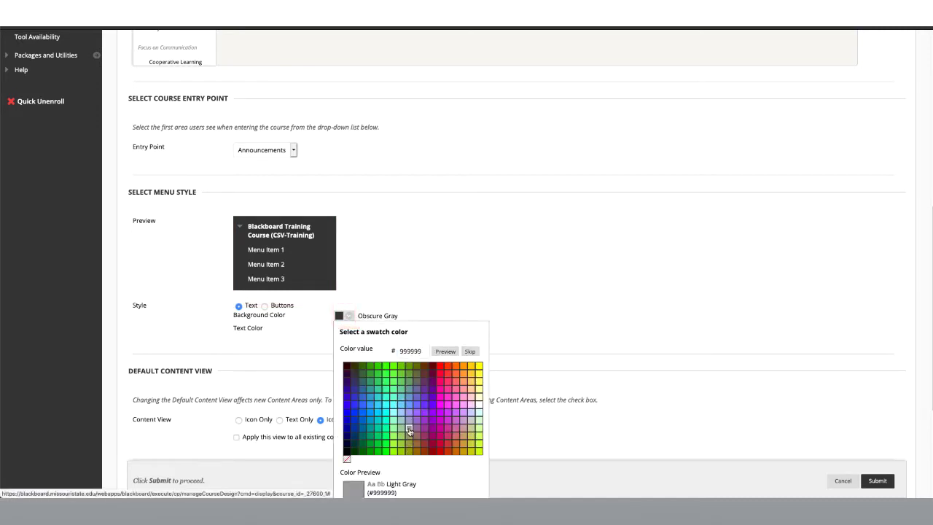
pyautogui.scroll(-1, 488, 429)
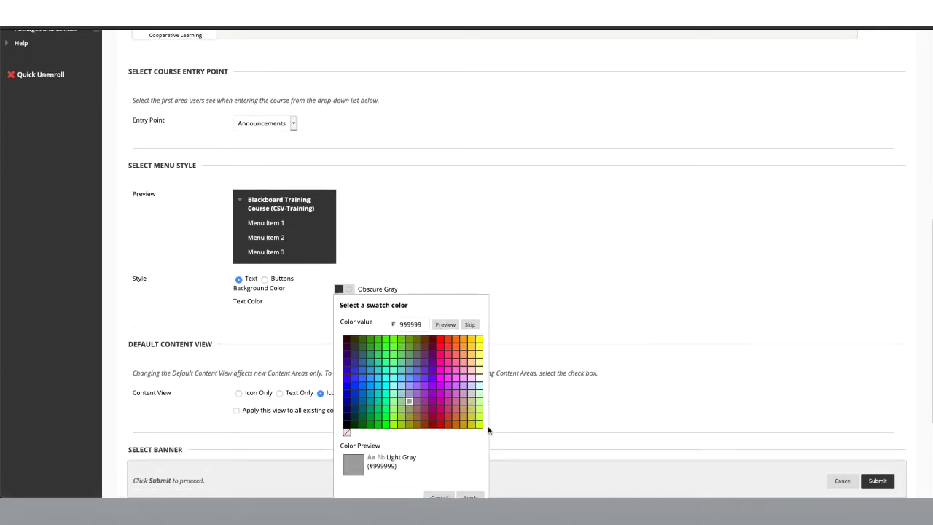
pyautogui.scroll(-1, 488, 430)
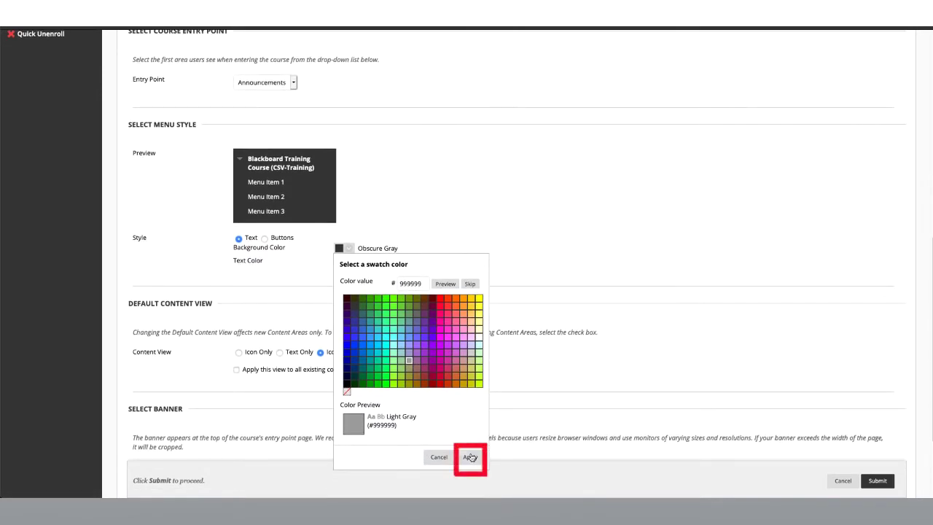
pyautogui.click(470, 457)
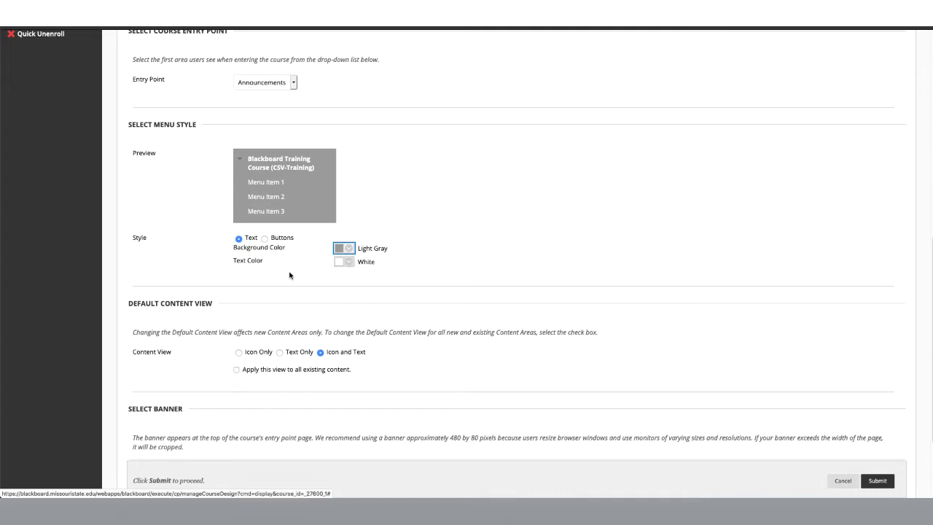
pyautogui.scroll(5, 289, 275)
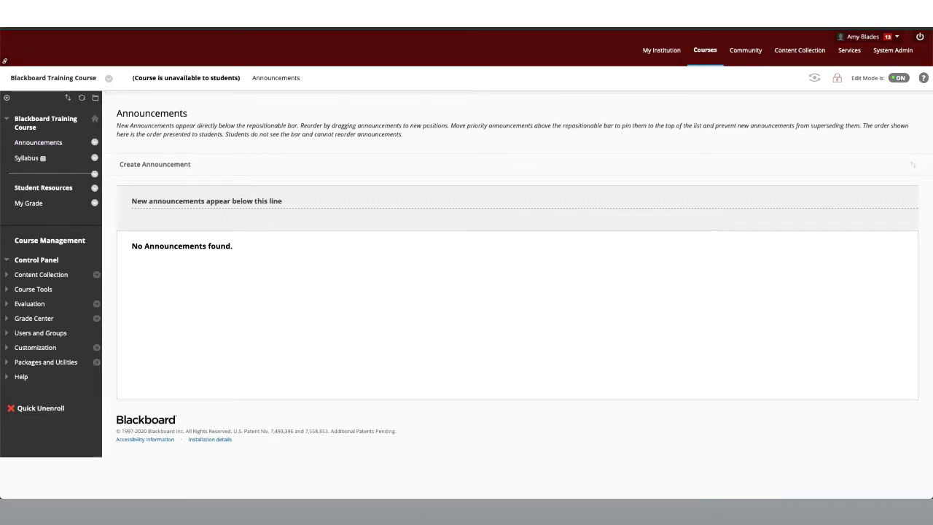
# Step: Review the options for adding course menu items and for managing the Syllabus link, and open the Syllabus page
pyautogui.click(7, 97)
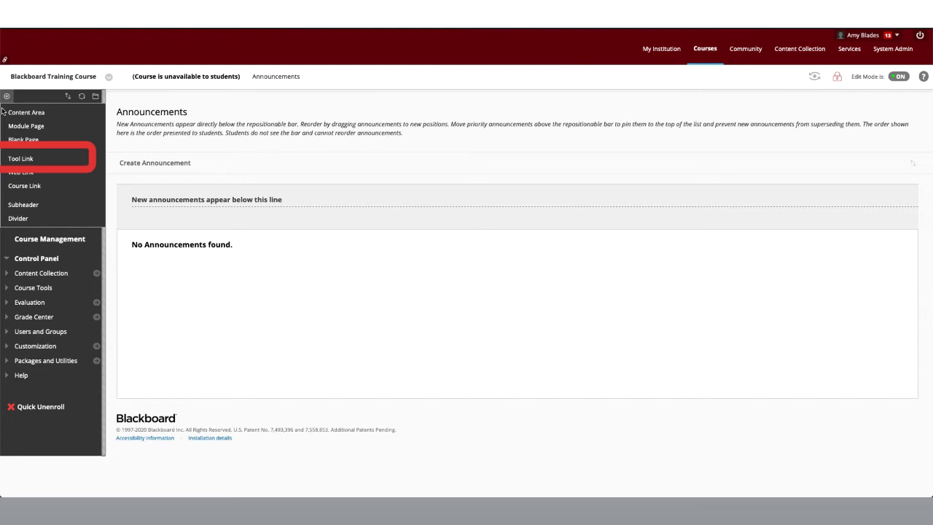
pyautogui.click(126, 109)
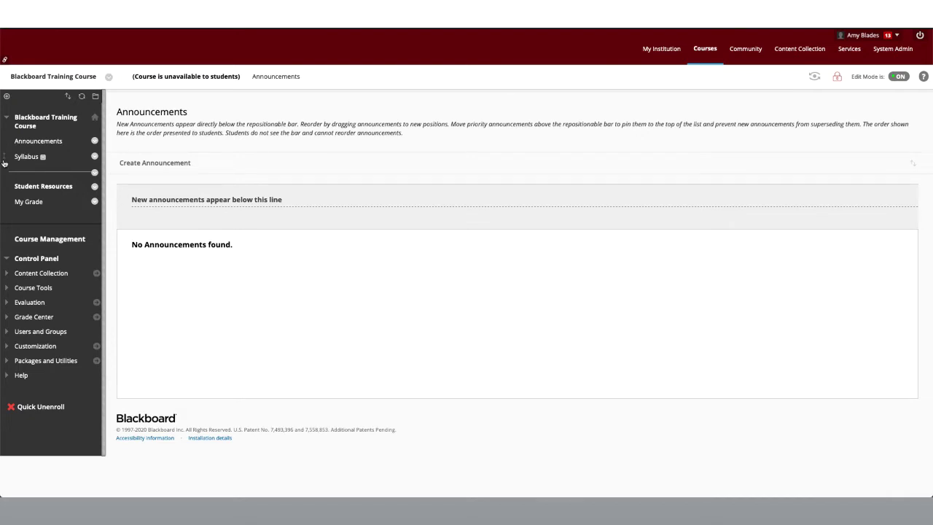
pyautogui.click(93, 157)
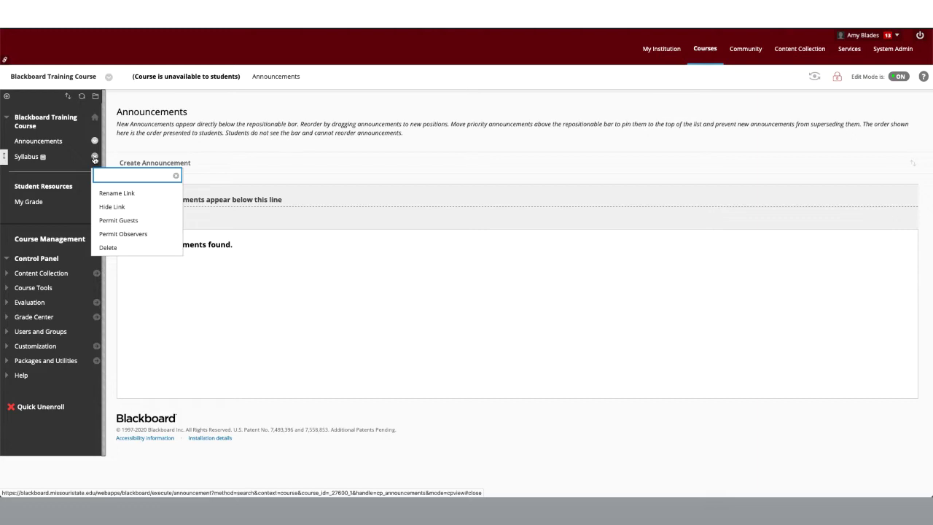
pyautogui.click(30, 143)
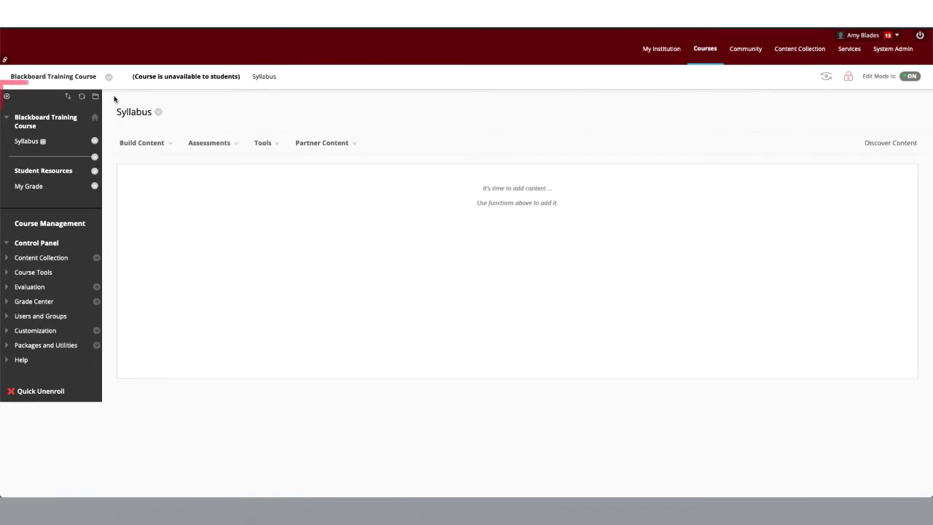
# Step: Add a tool link named "Announcements" of type Announcements, available to users, and place it above Syllabus in the course menu
pyautogui.click(7, 97)
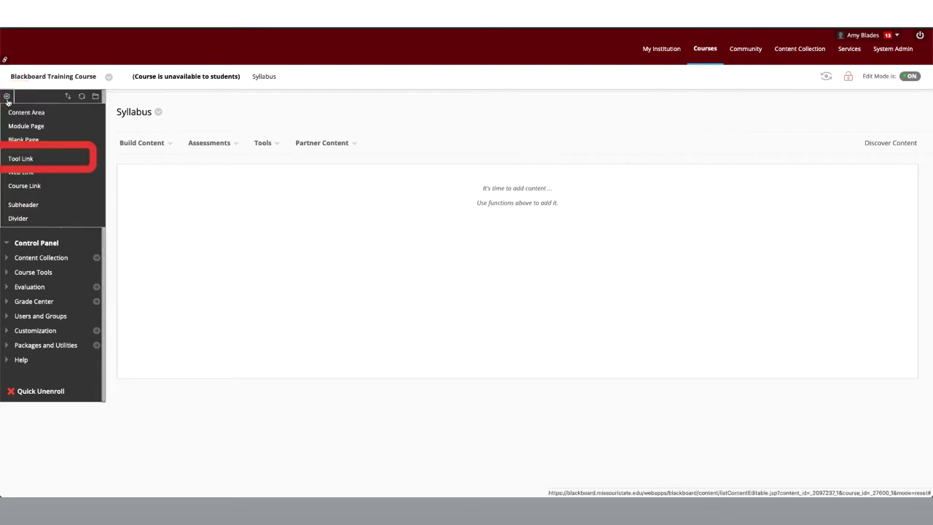
pyautogui.click(21, 159)
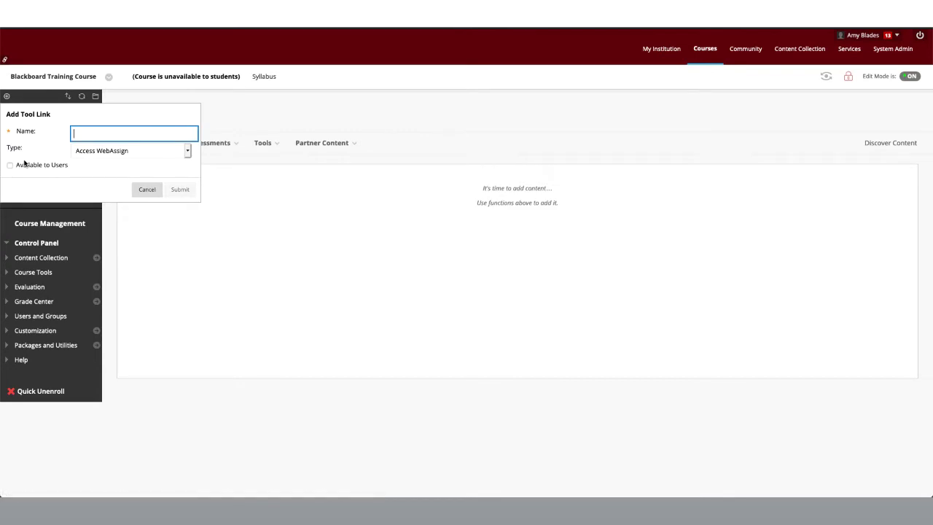
pyautogui.write('Announcement')
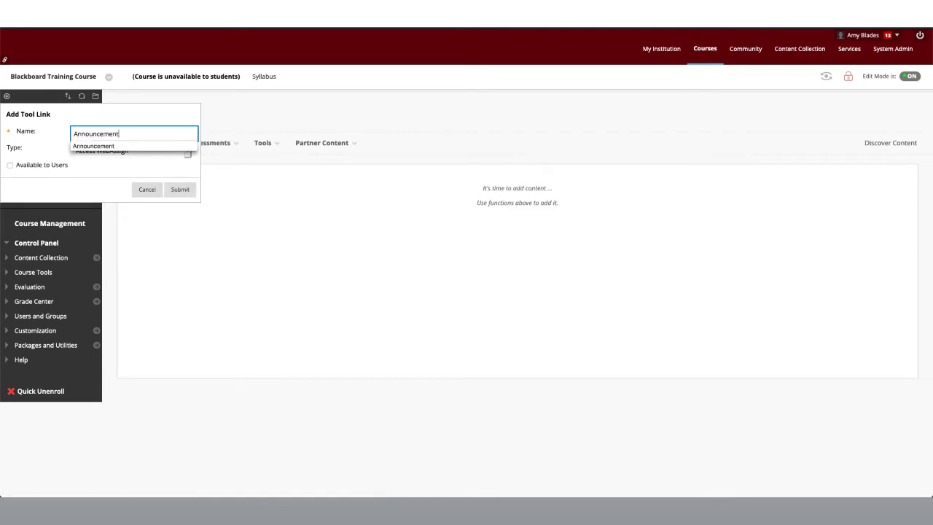
pyautogui.write('s')
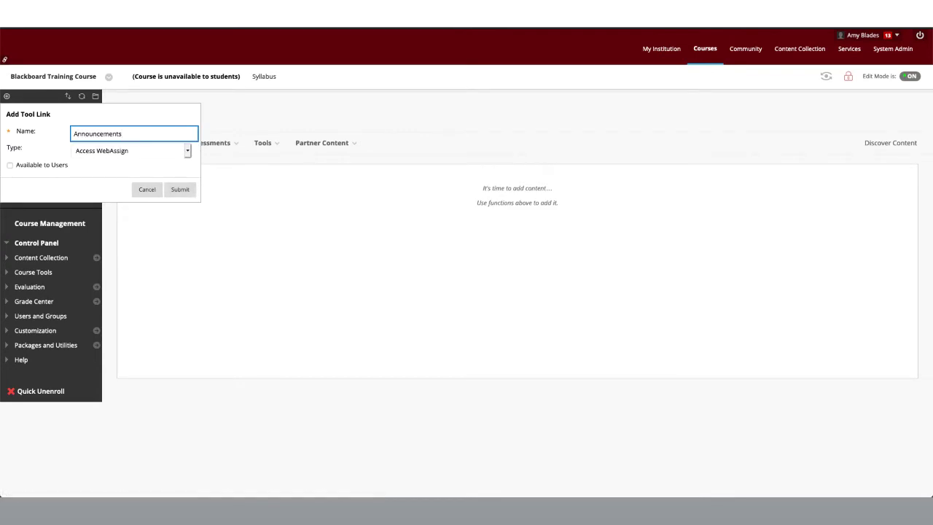
pyautogui.click(82, 154)
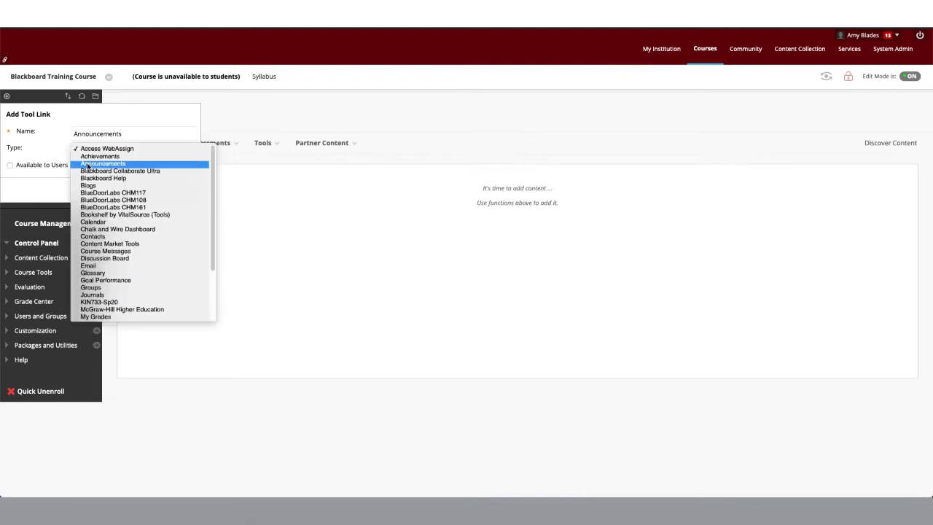
pyautogui.click(88, 163)
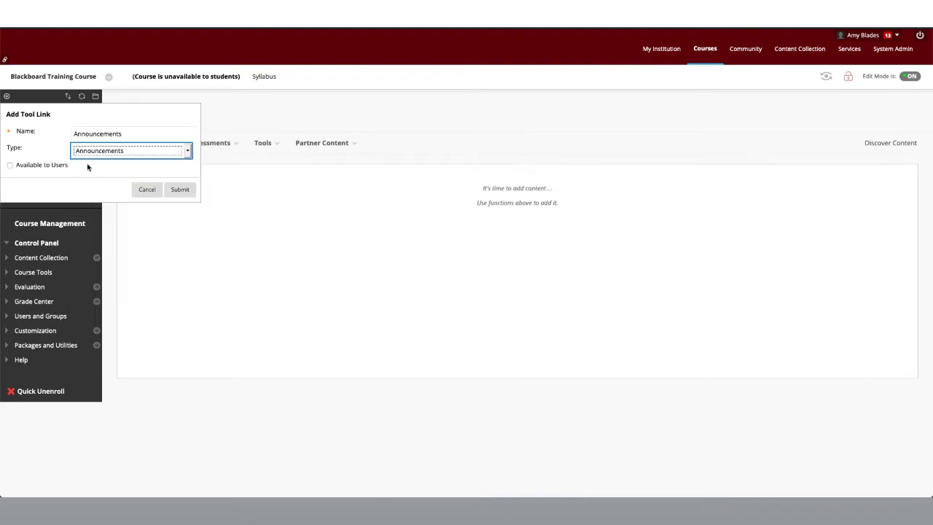
pyautogui.click(9, 166)
pyautogui.click(168, 190)
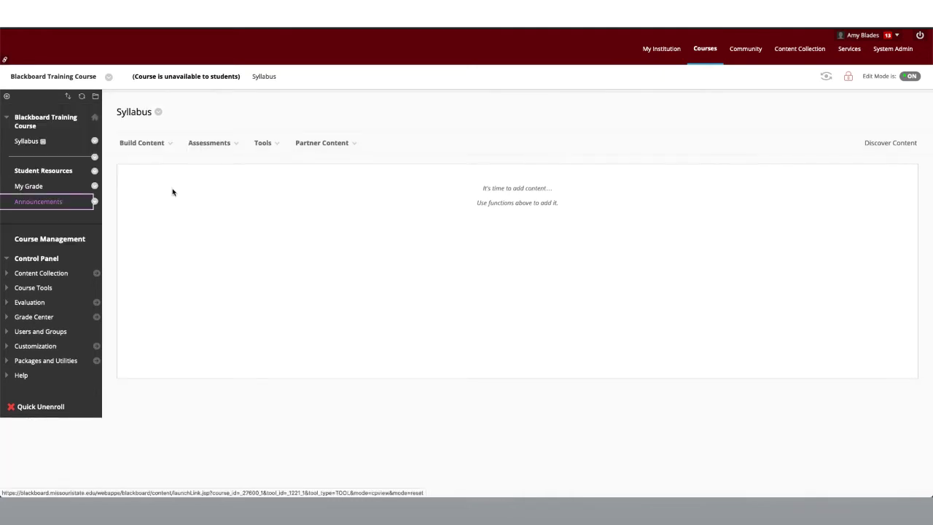
pyautogui.moveTo(6, 202); pyautogui.dragTo(5, 137)
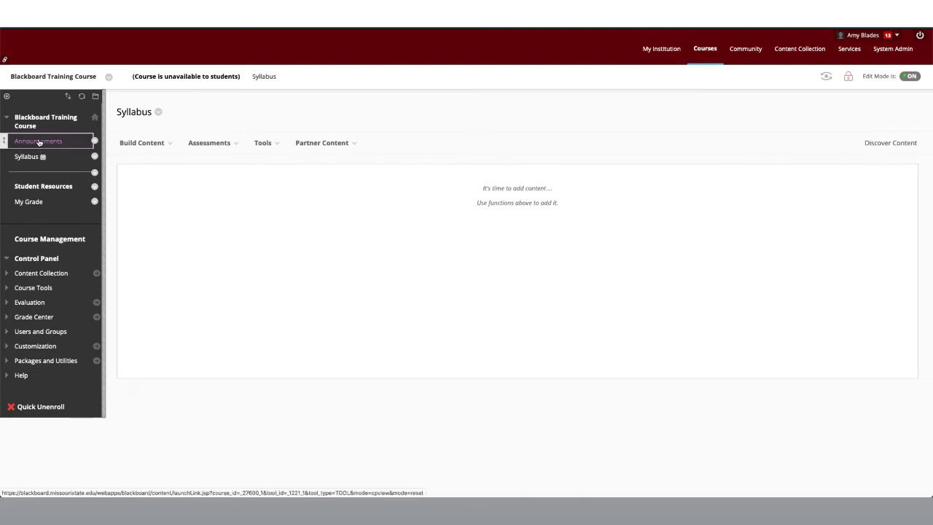
# Step: Create a course announcement with the subject "Welcome" and the message "So glad you could be here."
pyautogui.click(38, 141)
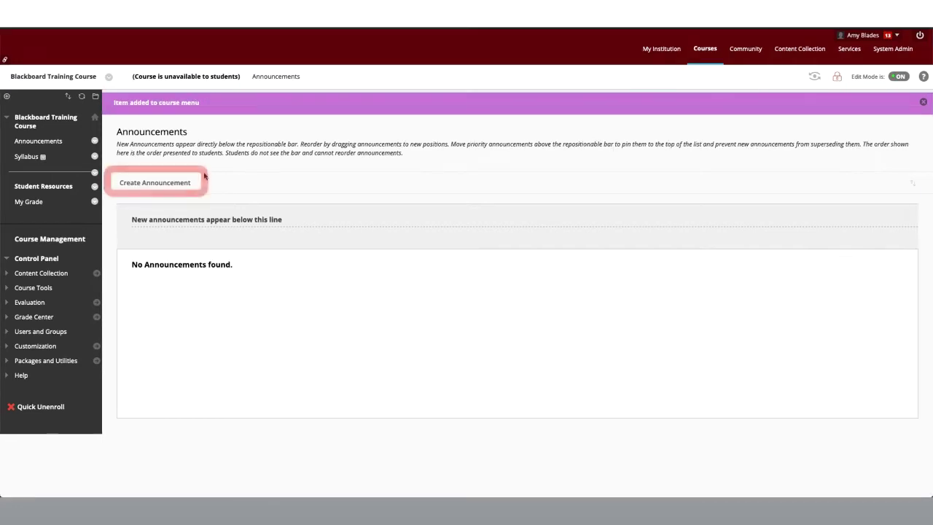
pyautogui.click(155, 183)
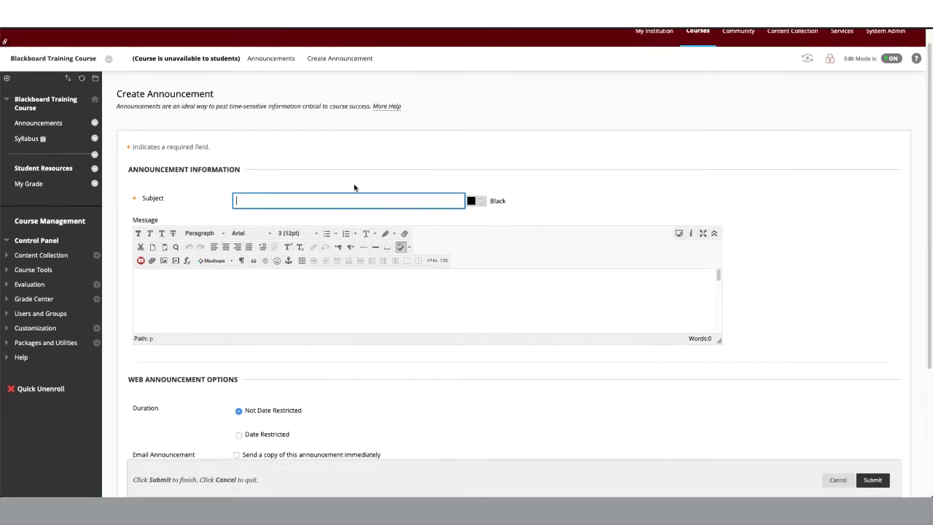
pyautogui.scroll(-1, 354, 187)
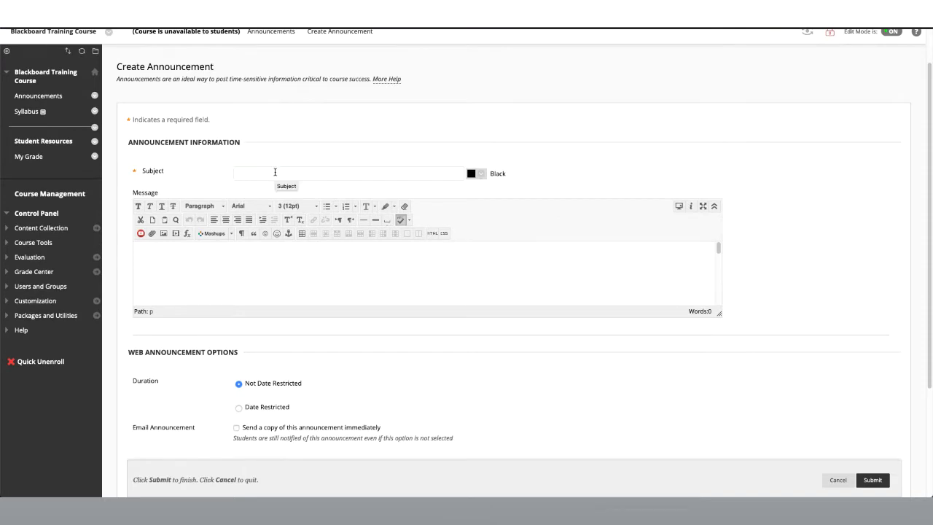
pyautogui.click(275, 172)
pyautogui.write('WEc')
pyautogui.press('BackSpace')
pyautogui.press('BackSpace')
pyautogui.write('elcome')
pyautogui.click(158, 259)
pyautogui.write('So ')
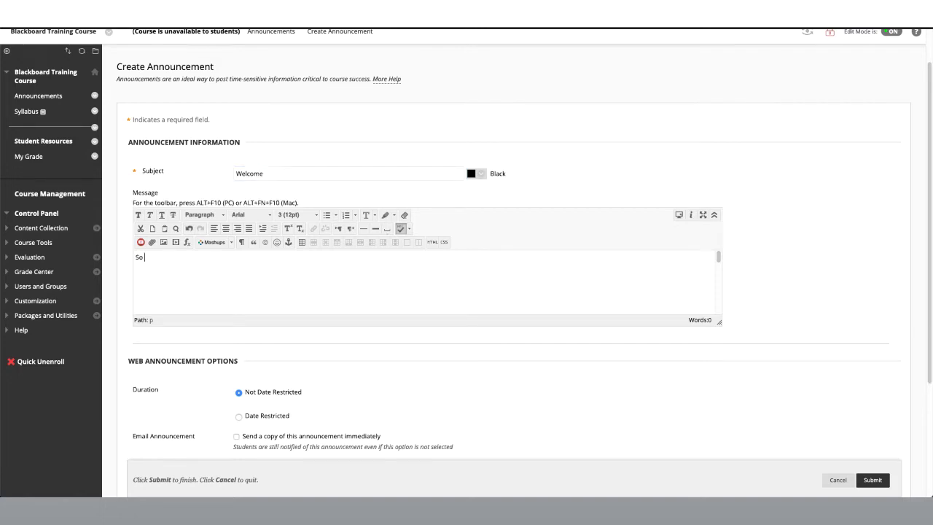
pyautogui.write('glad you could be here.')
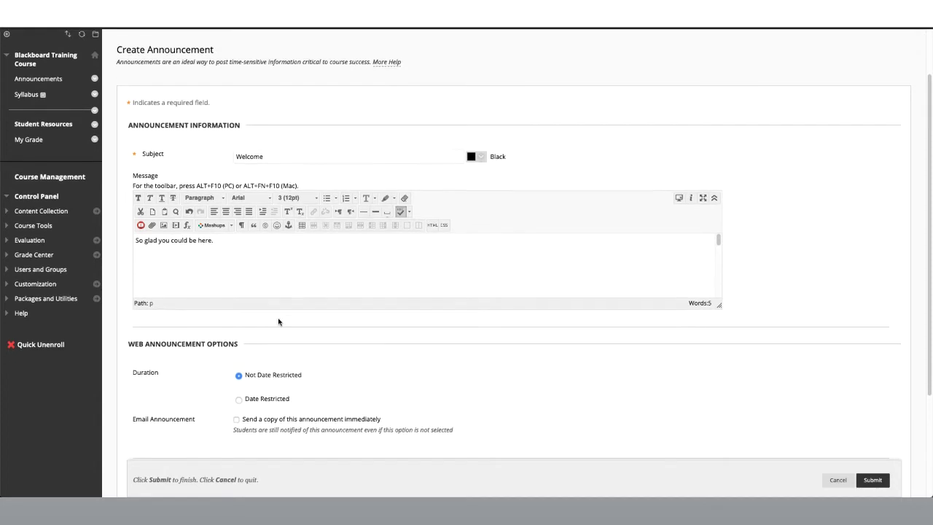
# Step: Make the announcement date restricted, displaying after 03/09/2020 and until 03/13/2020
pyautogui.scroll(-3, 277, 318)
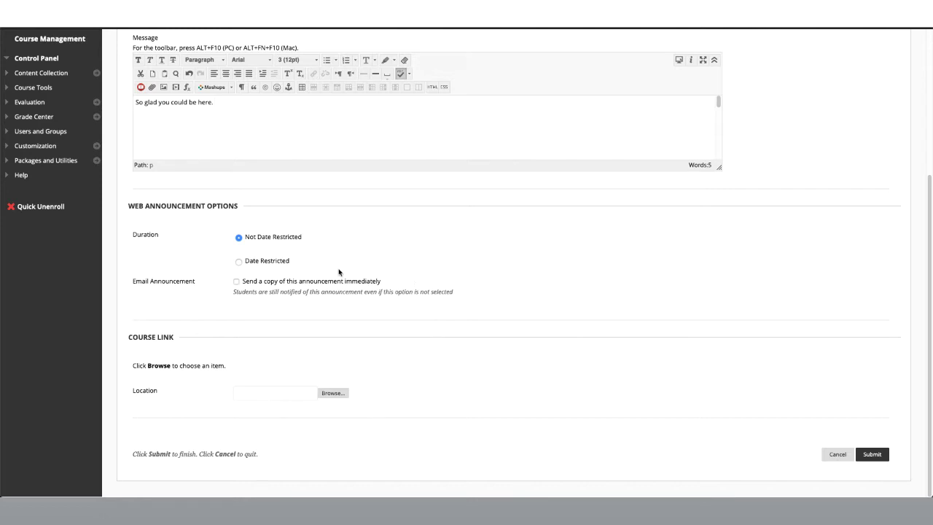
pyautogui.click(239, 263)
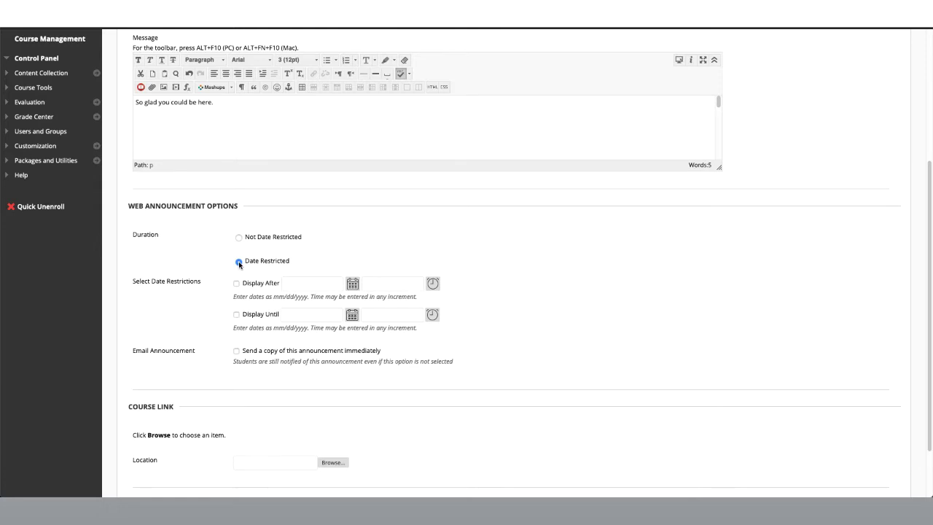
pyautogui.click(353, 285)
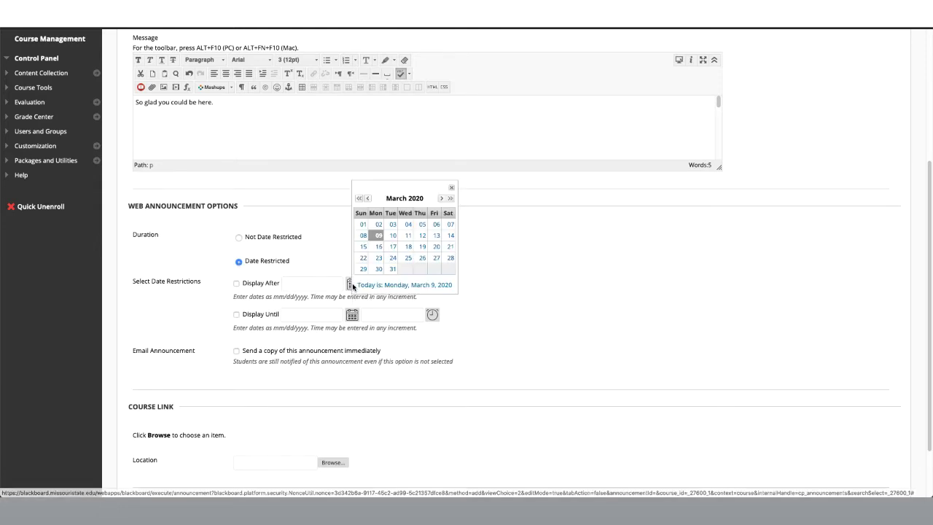
pyautogui.click(379, 236)
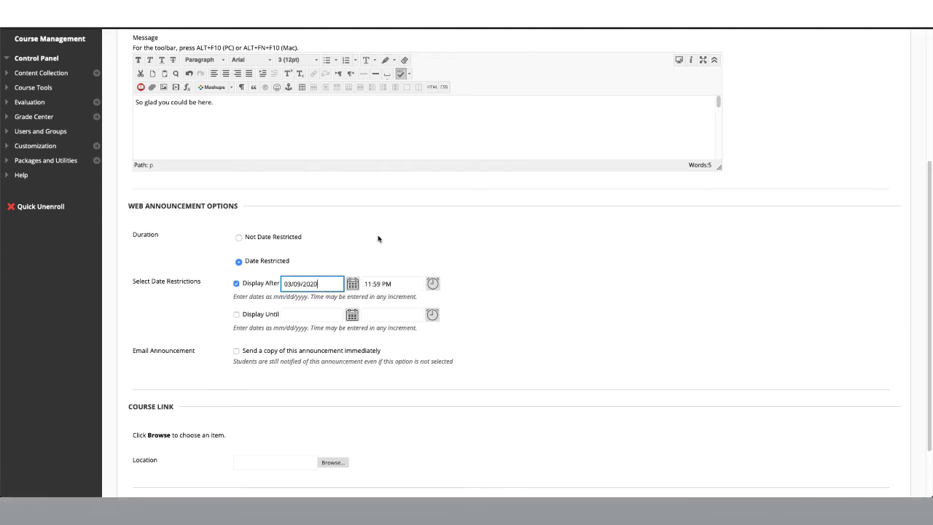
pyautogui.click(351, 313)
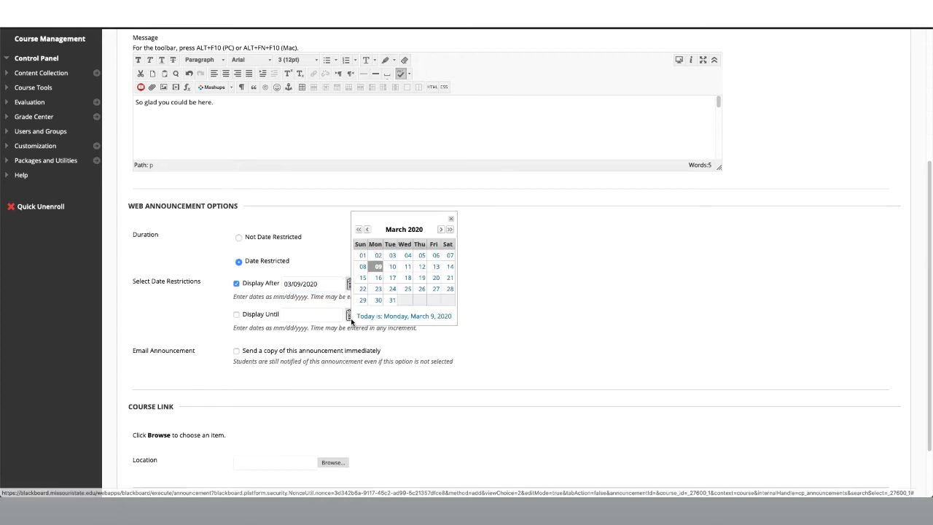
pyautogui.click(435, 267)
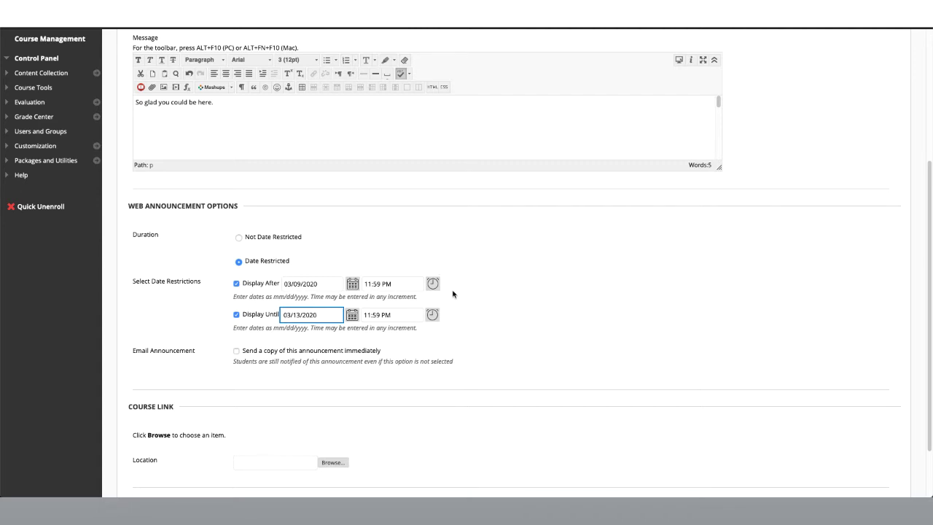
# Step: Set the announcement's Display After time to End of Day
pyautogui.click(433, 283)
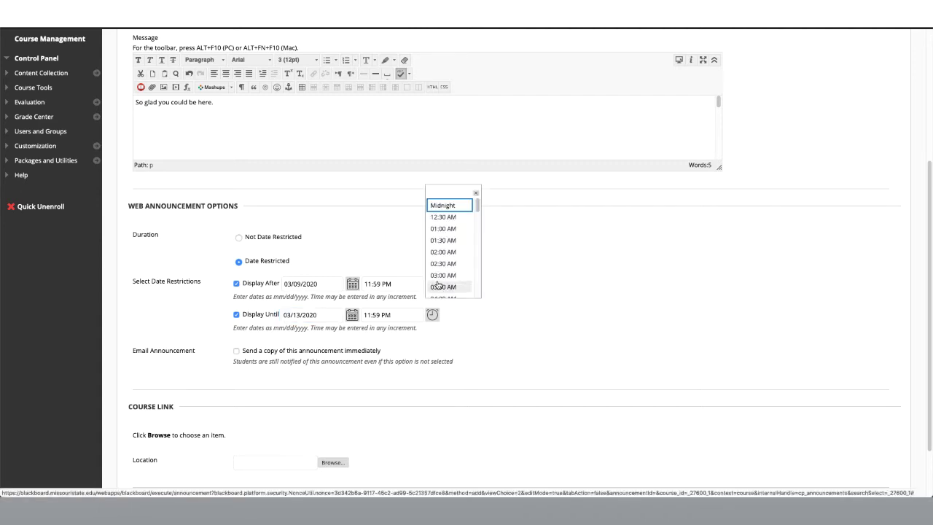
pyautogui.scroll(-3, 437, 284)
pyautogui.scroll(-10, 437, 284)
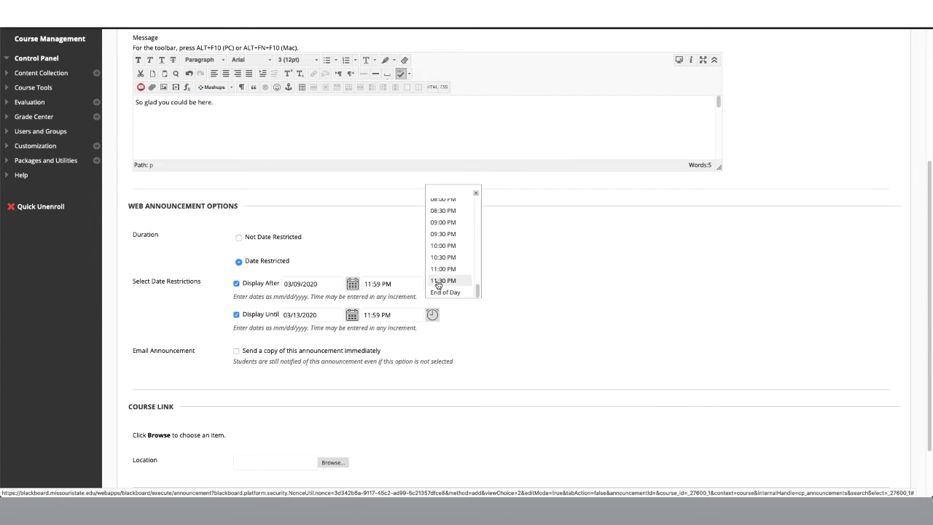
pyautogui.click(452, 293)
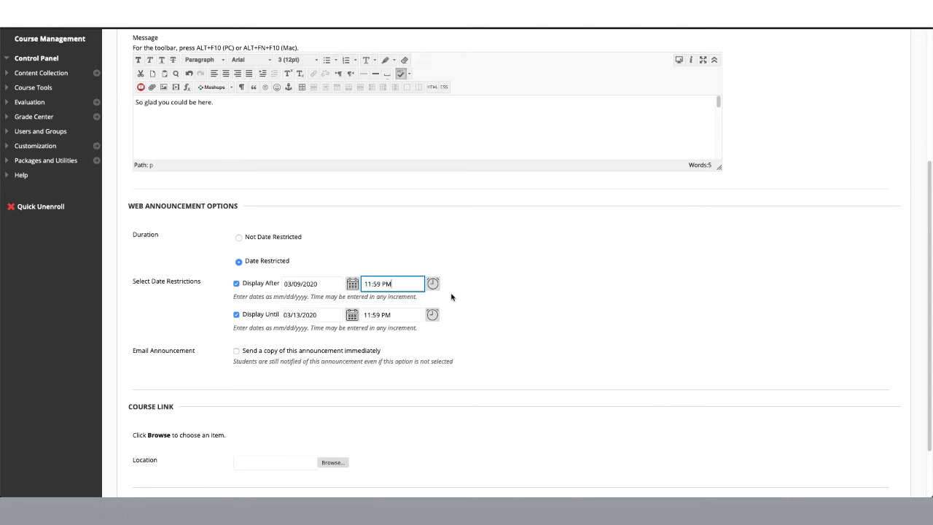
# Step: Leave the option to email a copy immediately unselected and submit the Welcome announcement
pyautogui.scroll(-2, 451, 296)
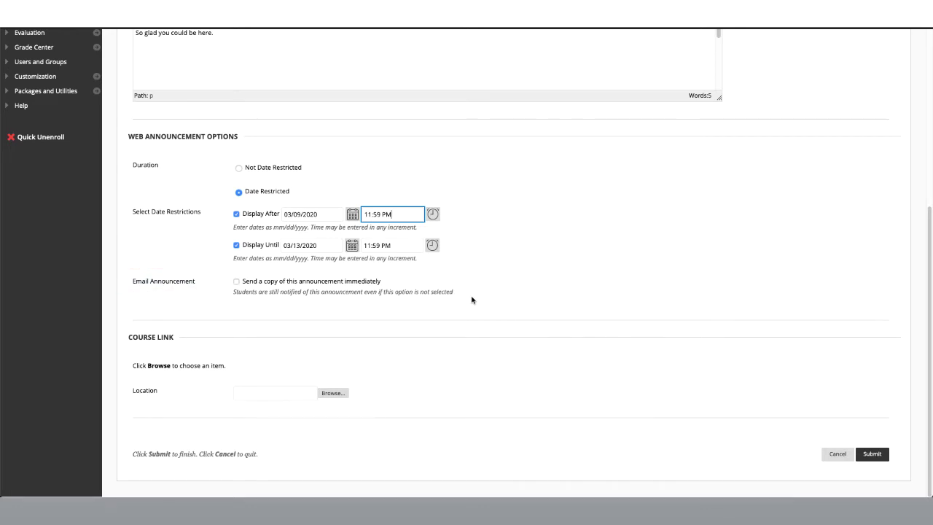
pyautogui.click(236, 282)
pyautogui.click(236, 283)
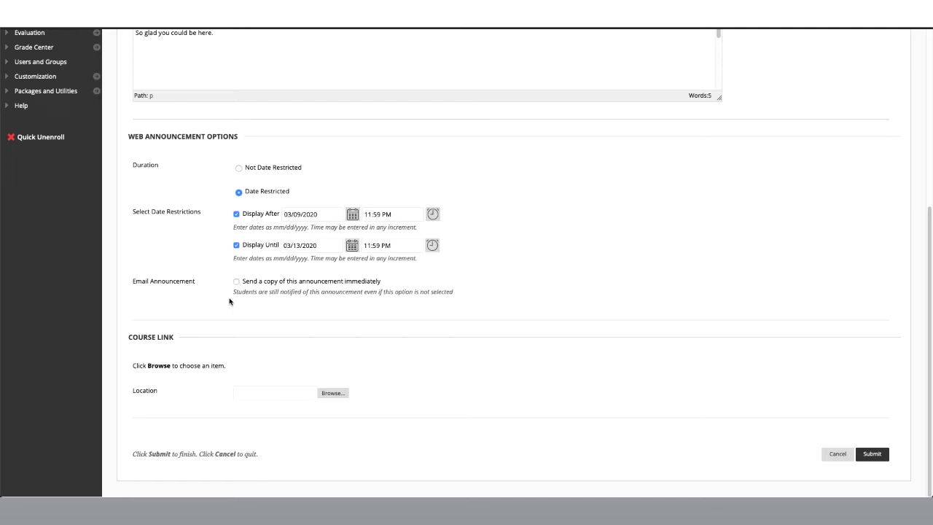
pyautogui.click(876, 456)
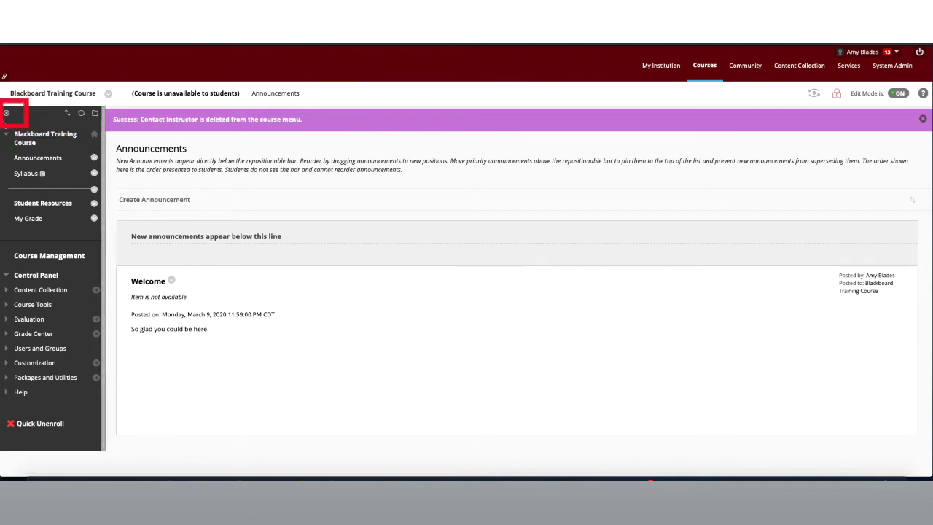
# Step: Add a tool link named "Contact Instructor" of type Contacts, available to users, and place it directly below Syllabus in the course menu
pyautogui.click(6, 113)
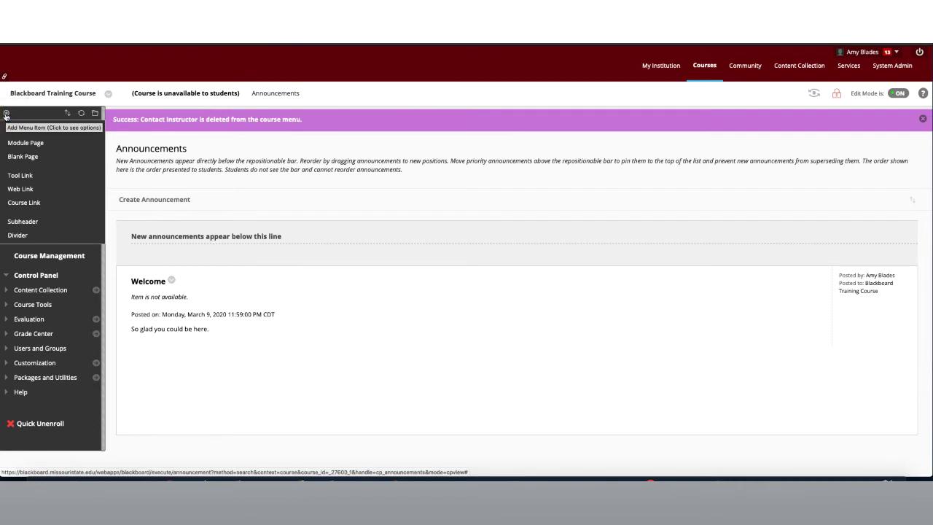
pyautogui.click(11, 175)
pyautogui.write('Con')
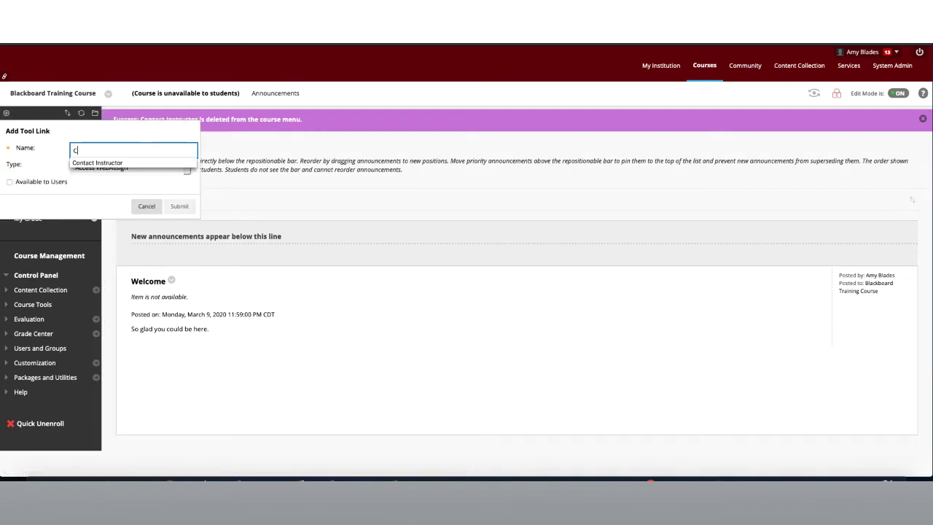
pyautogui.click(151, 165)
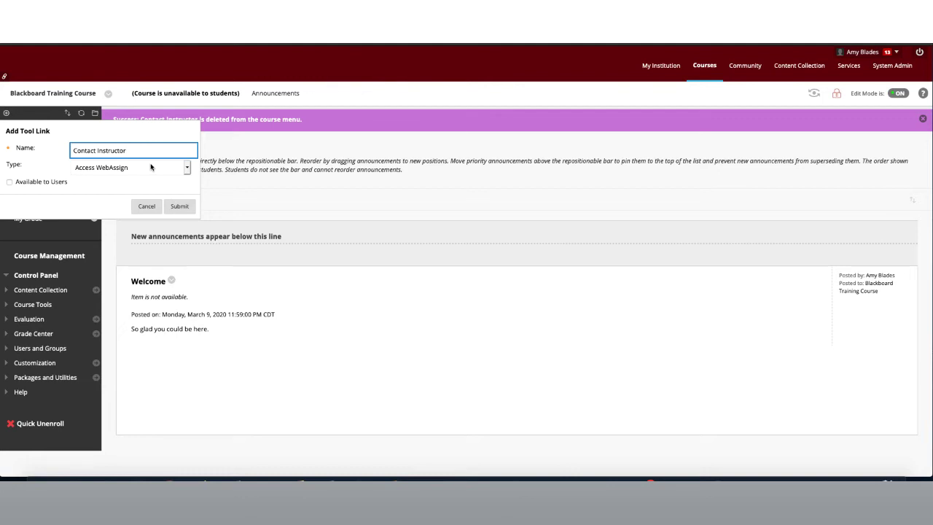
pyautogui.click(151, 167)
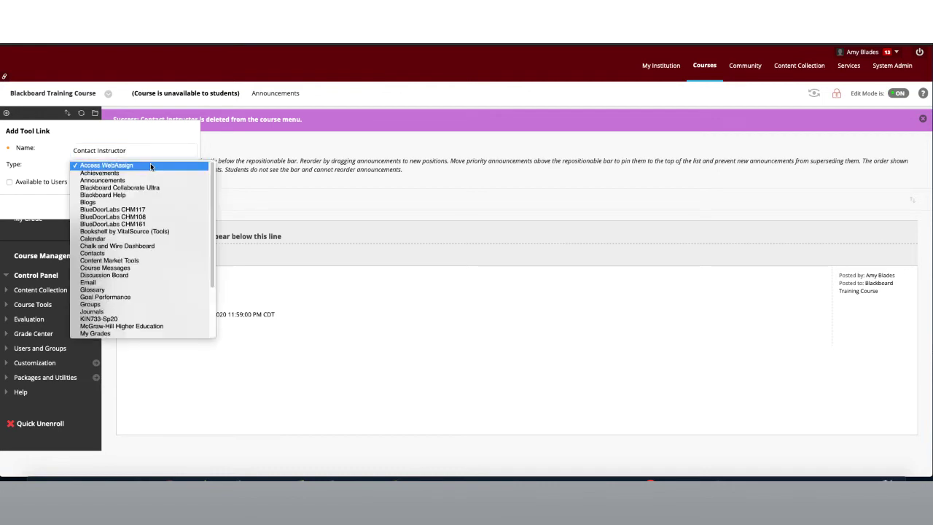
pyautogui.click(120, 253)
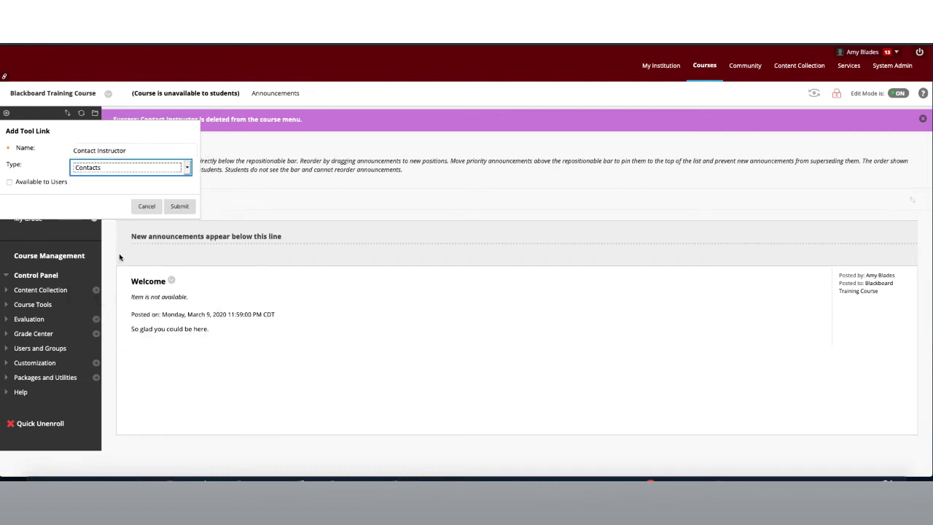
pyautogui.click(9, 182)
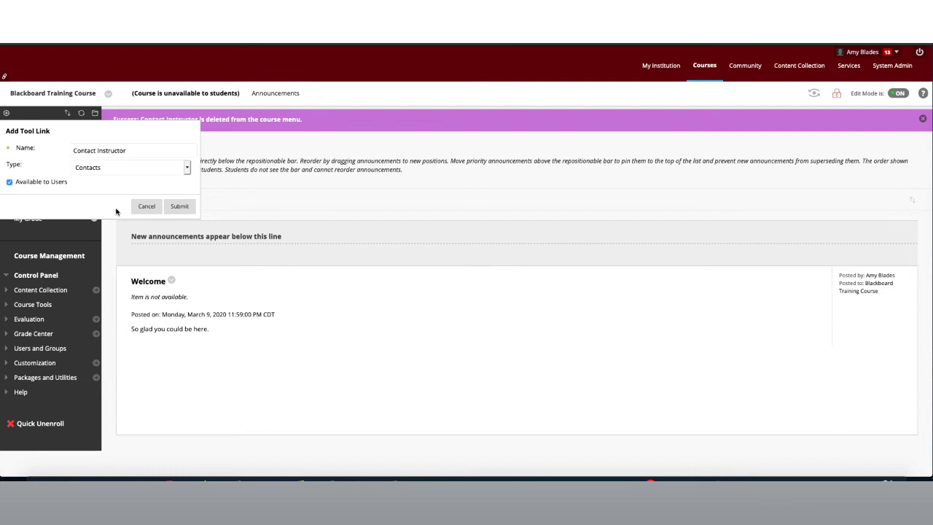
pyautogui.click(179, 206)
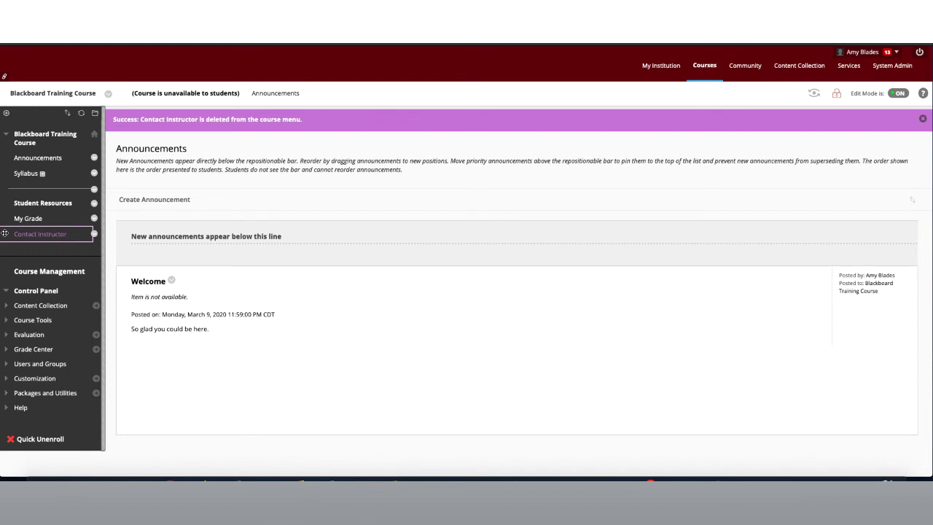
pyautogui.moveTo(5, 234); pyautogui.dragTo(6, 188)
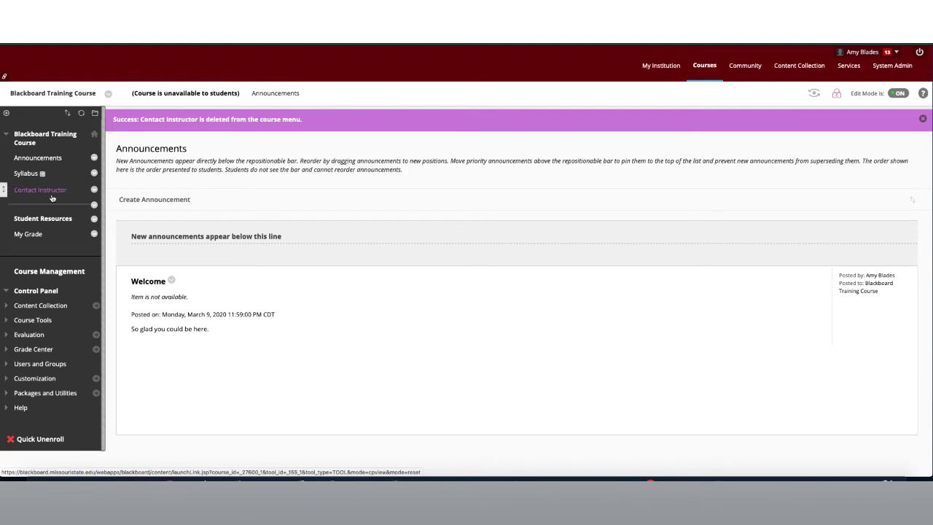
# Step: Start a new contact under Contact Instructor and fill in the contact's first name, last name and email
pyautogui.click(94, 191)
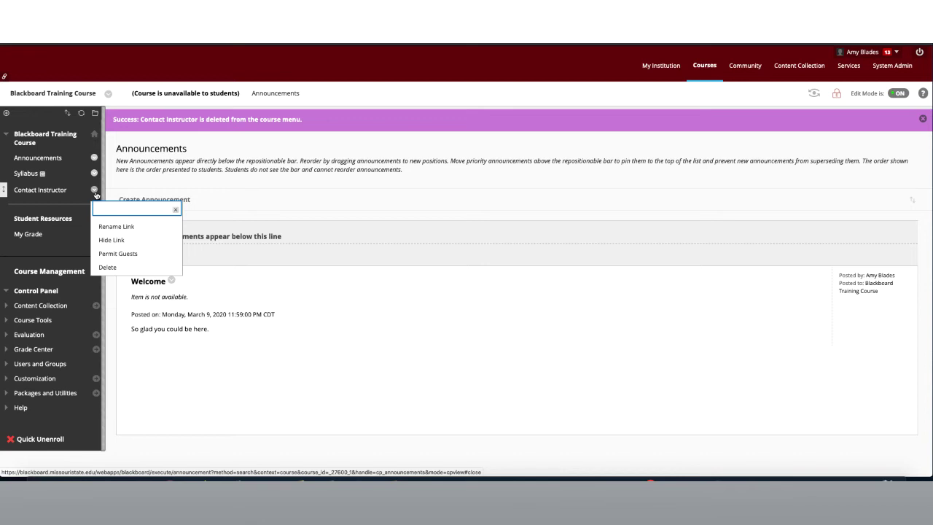
pyautogui.click(56, 194)
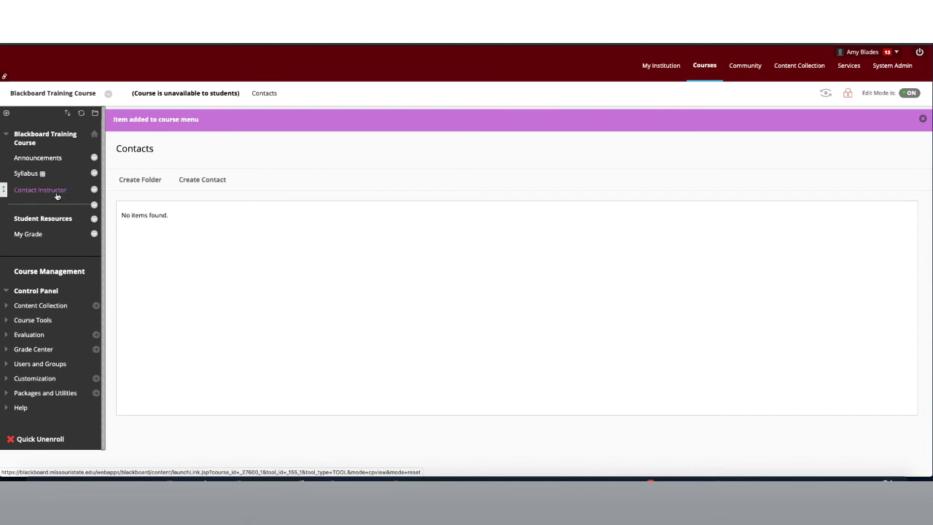
pyautogui.click(206, 182)
pyautogui.click(245, 263)
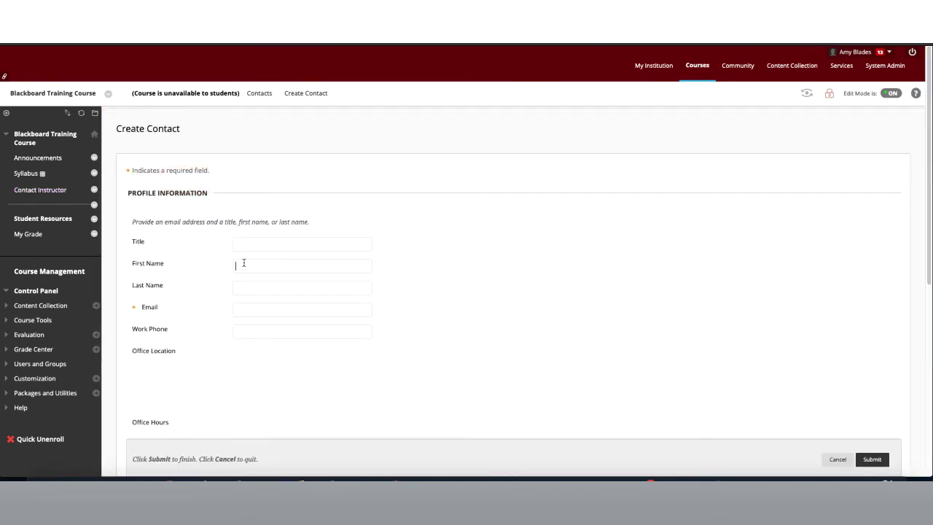
pyautogui.write('Boomer')
pyautogui.press('Tab')
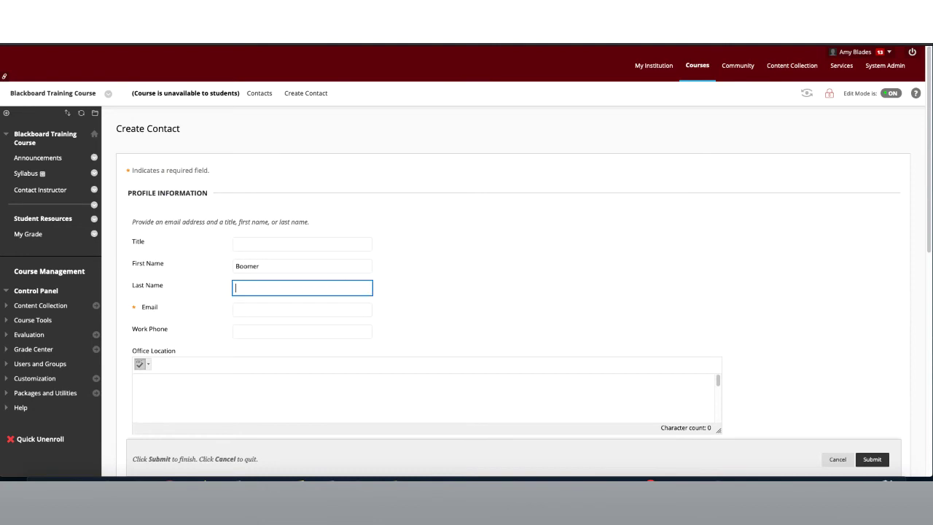
pyautogui.write('Bear')
pyautogui.press('Tab')
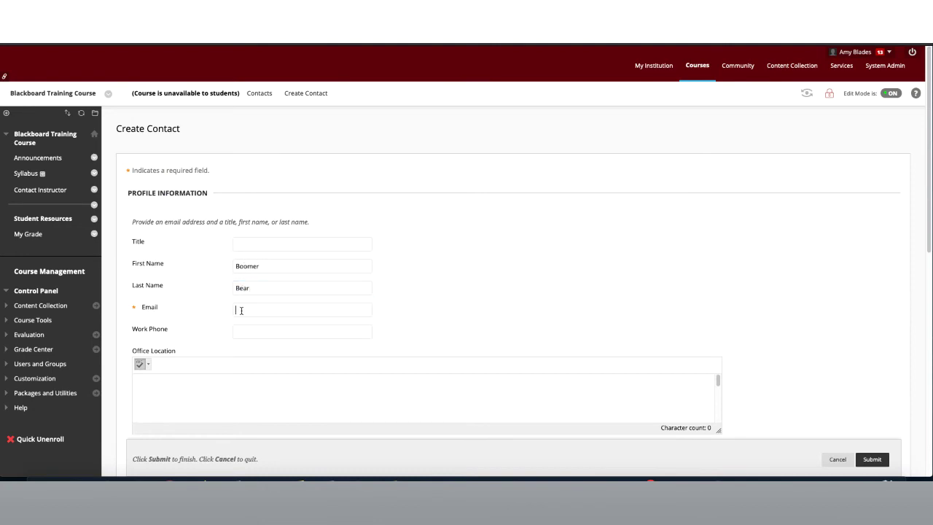
pyautogui.hotkey('ctrl', 'v')
# Step: Set Make the Profile Available to Yes for the new contact
pyautogui.scroll(-1, 459, 310)
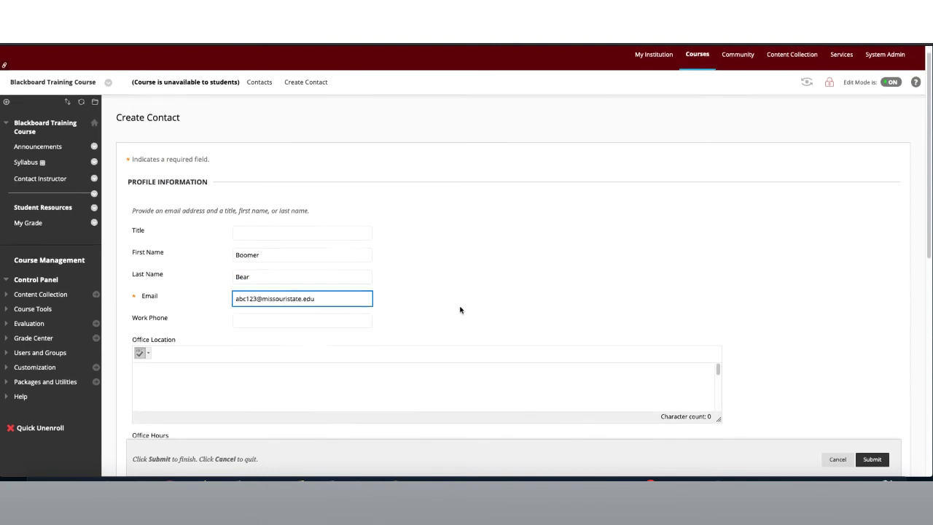
pyautogui.scroll(-2, 460, 310)
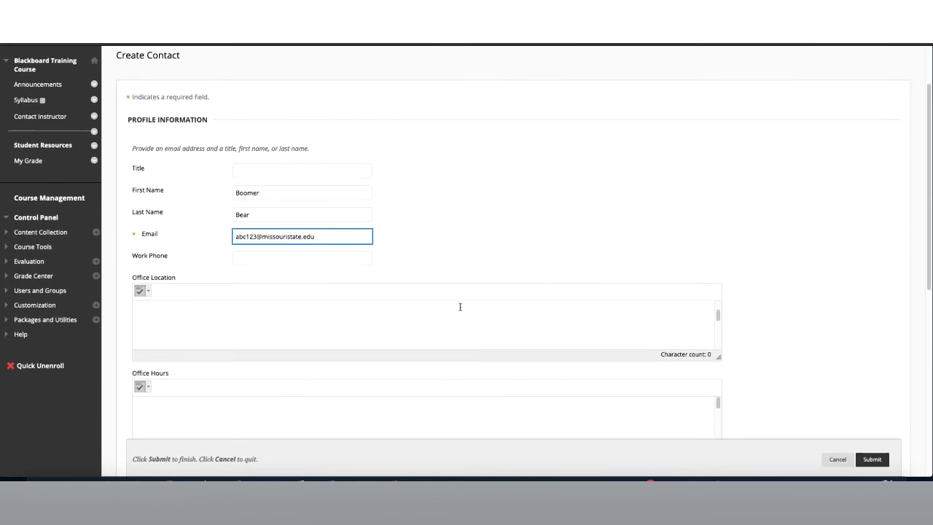
pyautogui.scroll(-3, 781, 357)
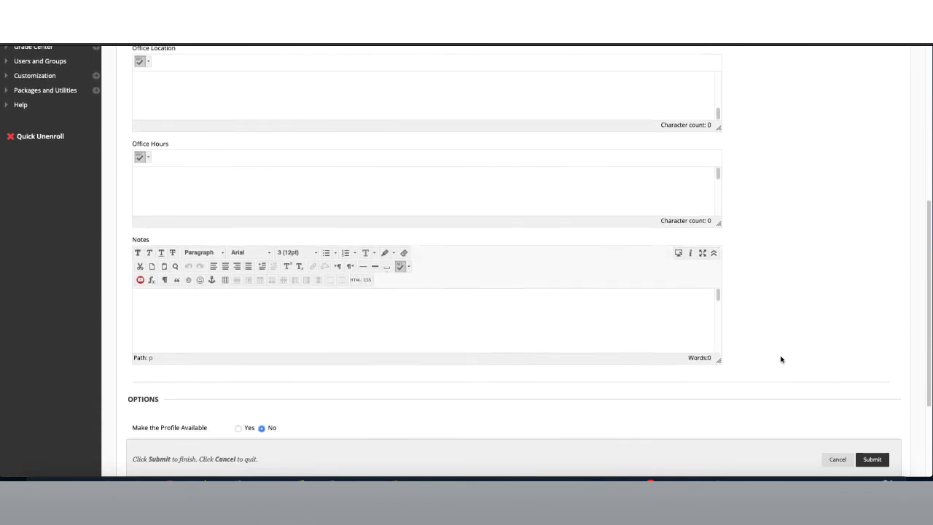
pyautogui.scroll(-2, 780, 358)
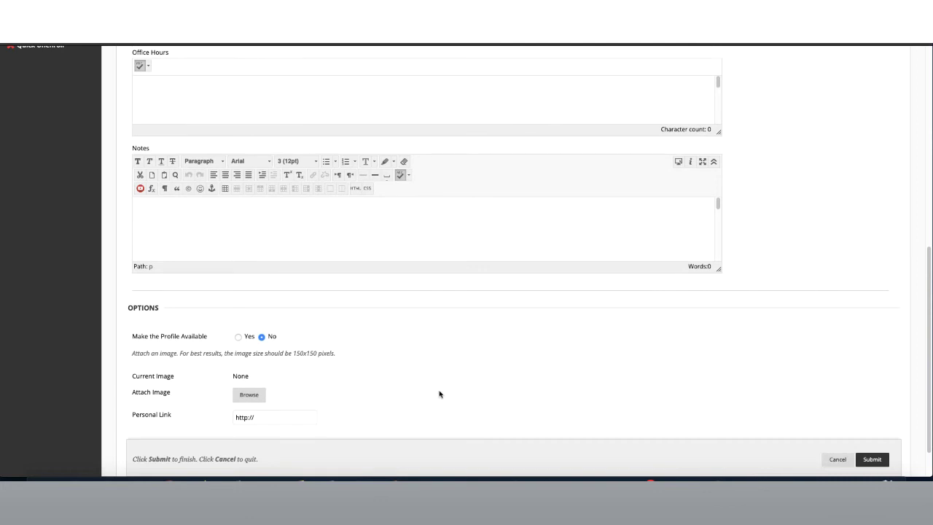
pyautogui.click(237, 337)
# Step: Attach the image 7816a8969277dcaef27c30be68988ab2.jpg from the Desktop to the contact profile
pyautogui.scroll(-1, 343, 365)
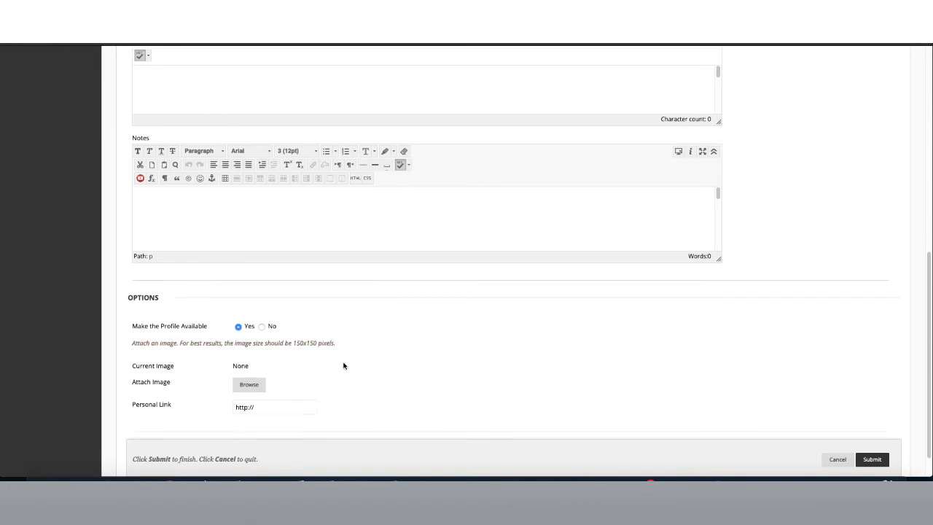
pyautogui.scroll(-1, 343, 365)
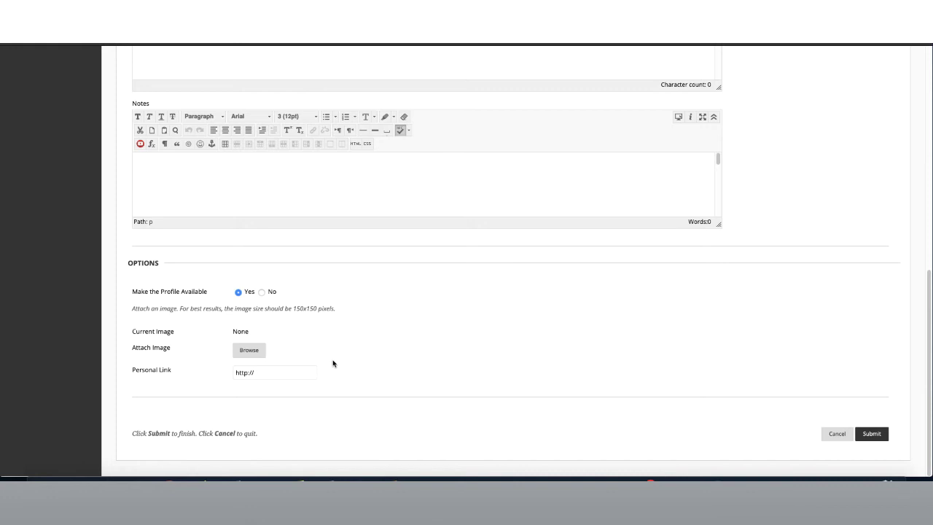
pyautogui.click(250, 350)
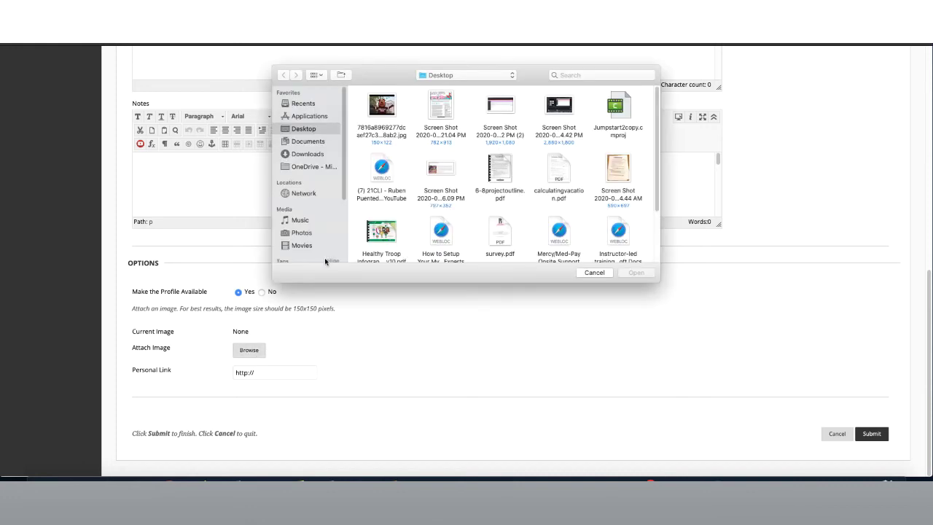
pyautogui.click(380, 110)
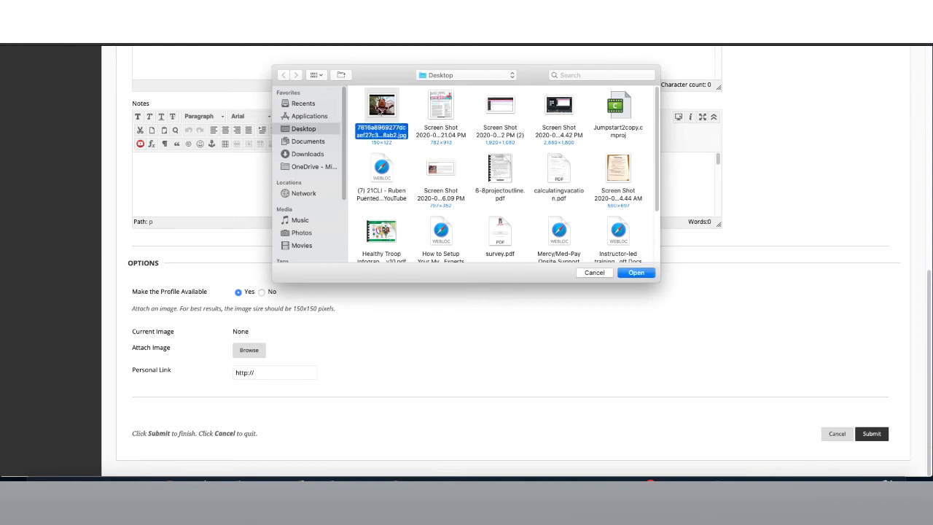
pyautogui.click(636, 272)
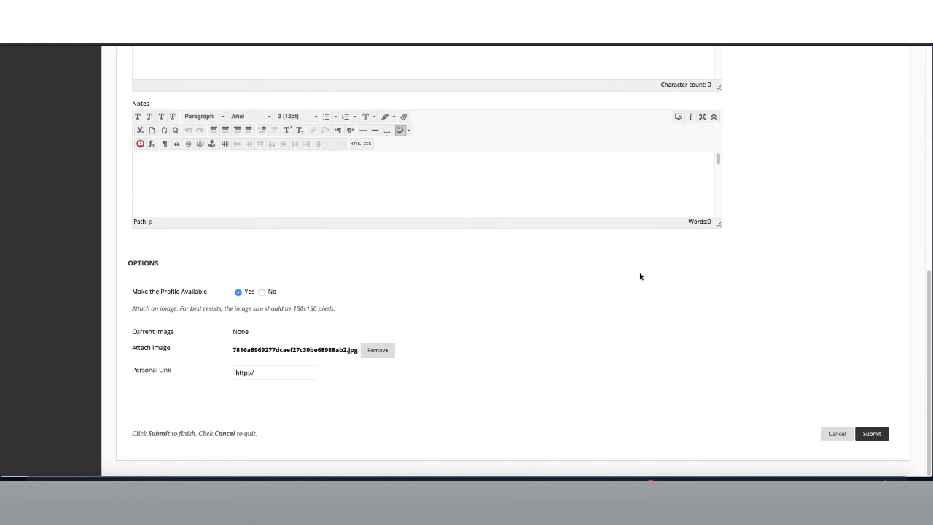
pyautogui.click(310, 369)
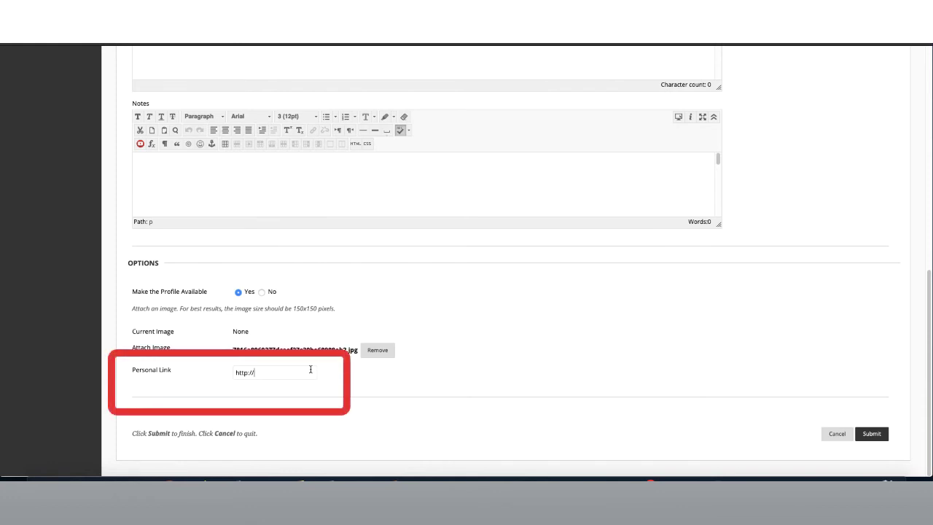
pyautogui.write('missouristate.edu')
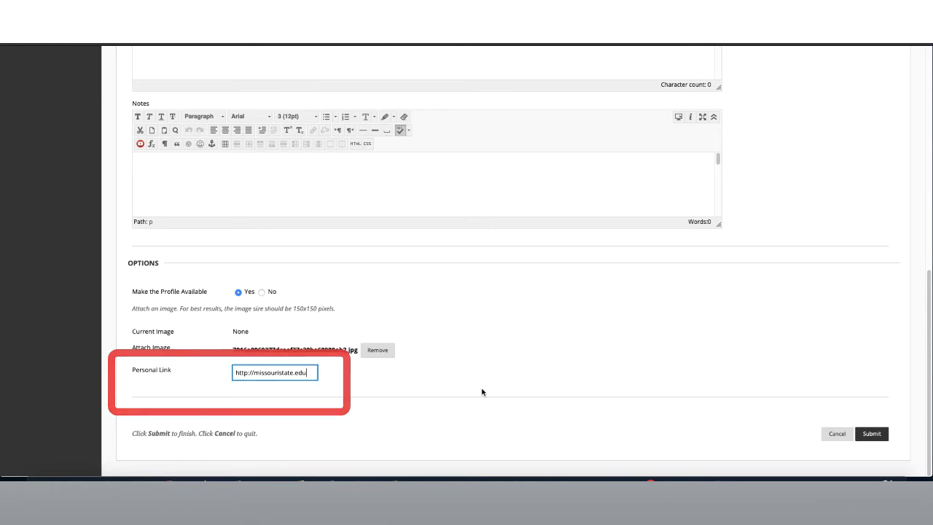
pyautogui.click(873, 437)
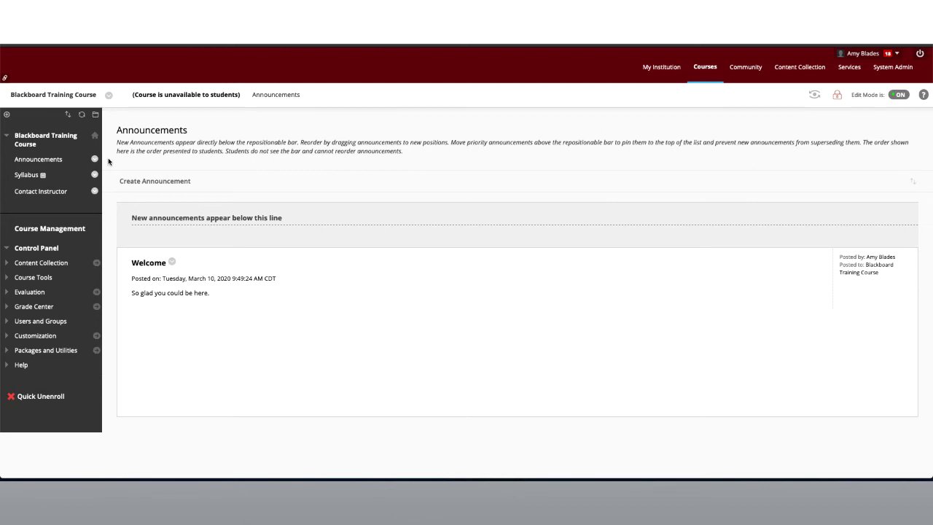
# Step: Add a content area named "Syllabus & Schedule" to the course menu and make it available to users
pyautogui.click(6, 115)
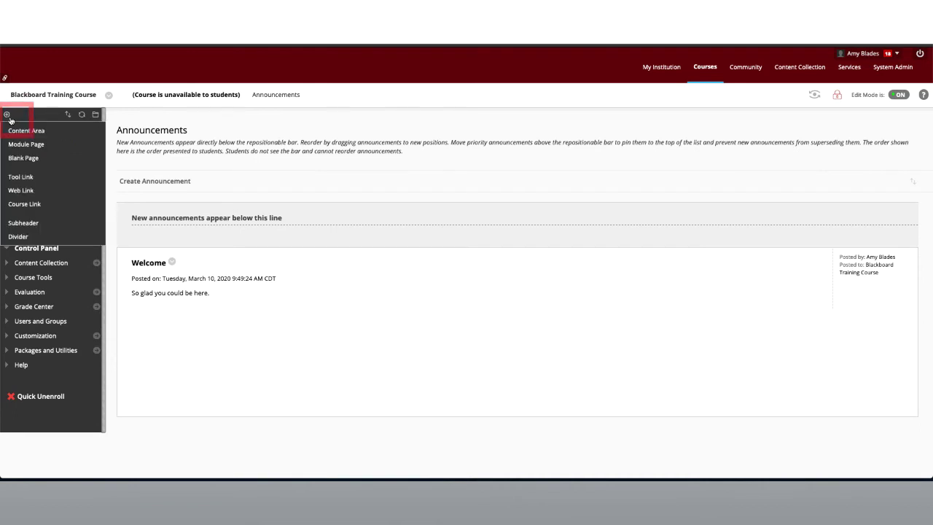
pyautogui.click(7, 116)
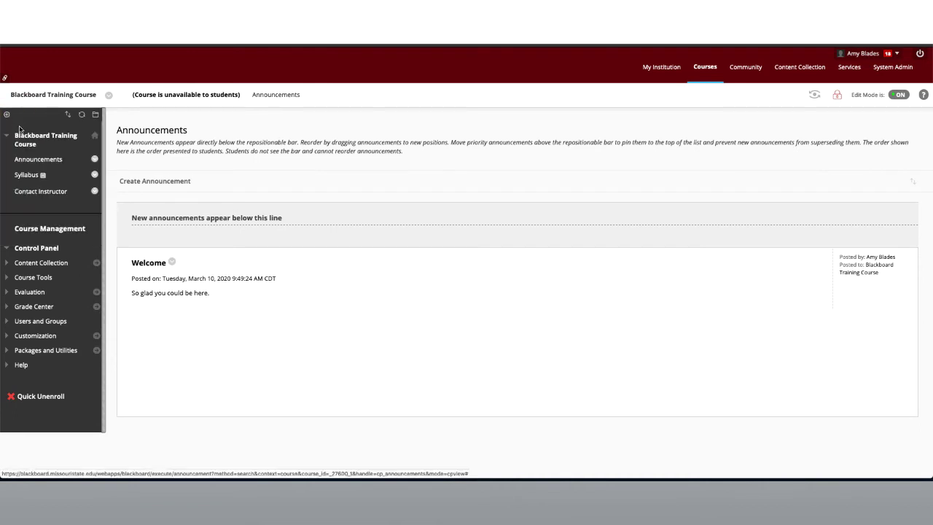
pyautogui.click(7, 116)
pyautogui.click(13, 129)
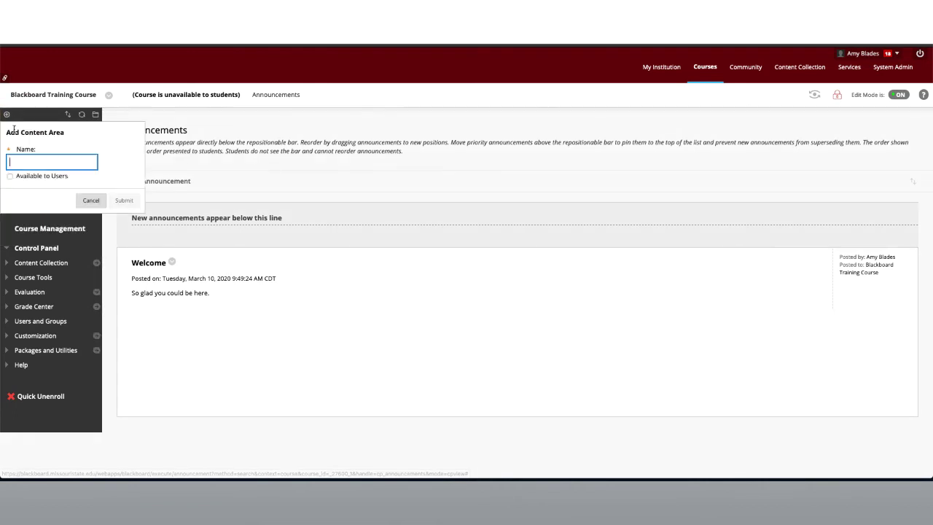
pyautogui.write('S')
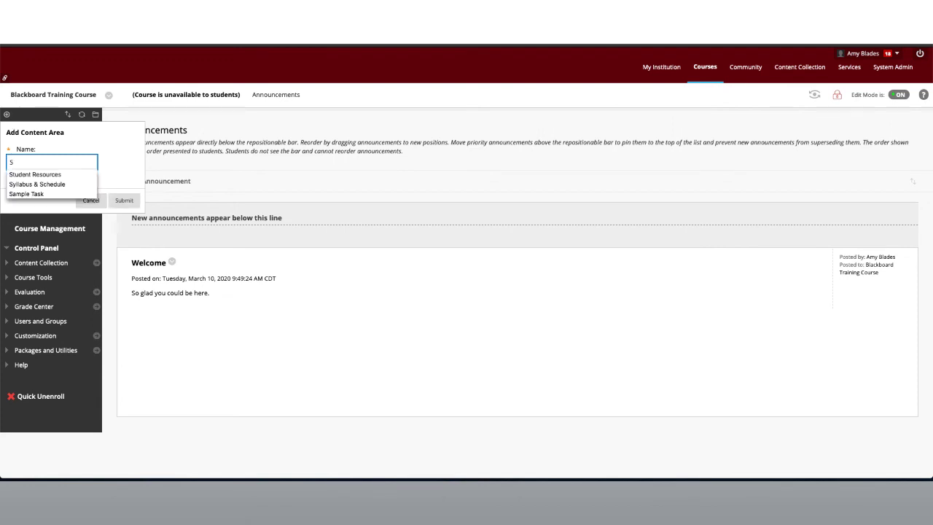
pyautogui.click(27, 184)
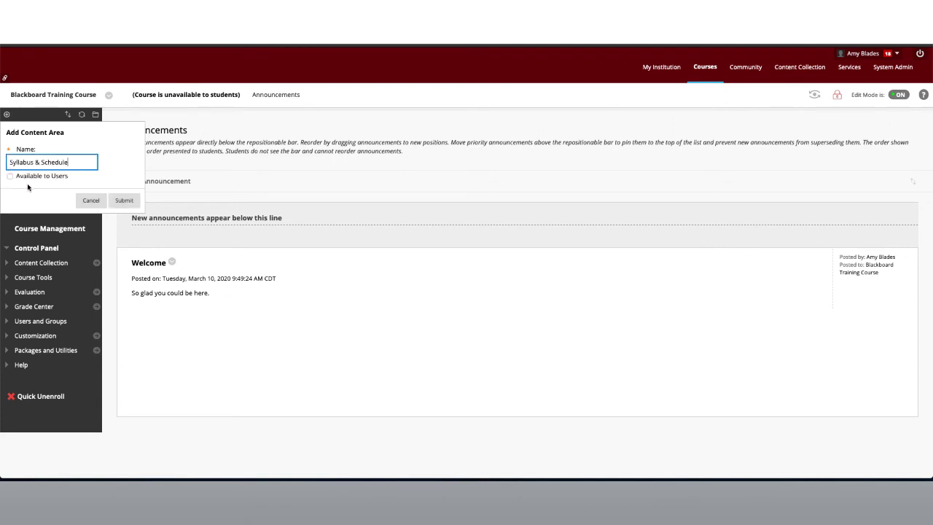
pyautogui.click(10, 176)
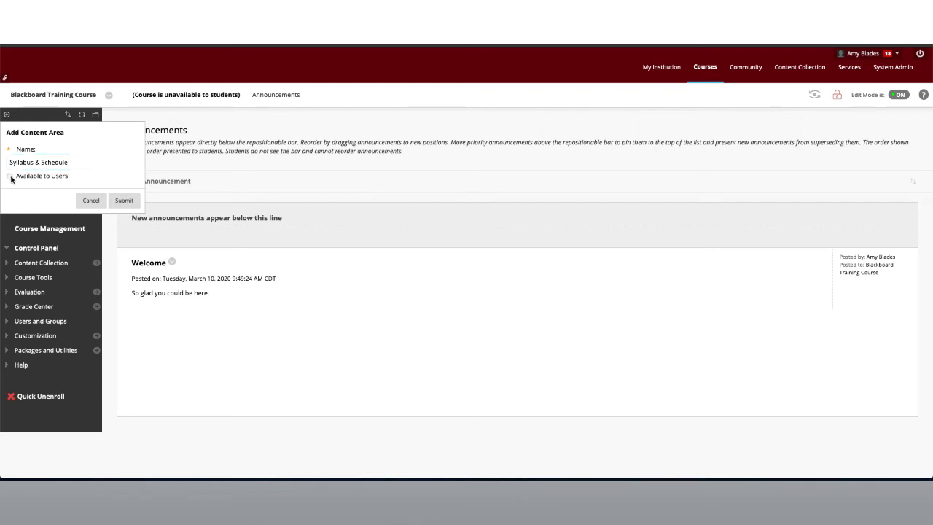
pyautogui.click(126, 203)
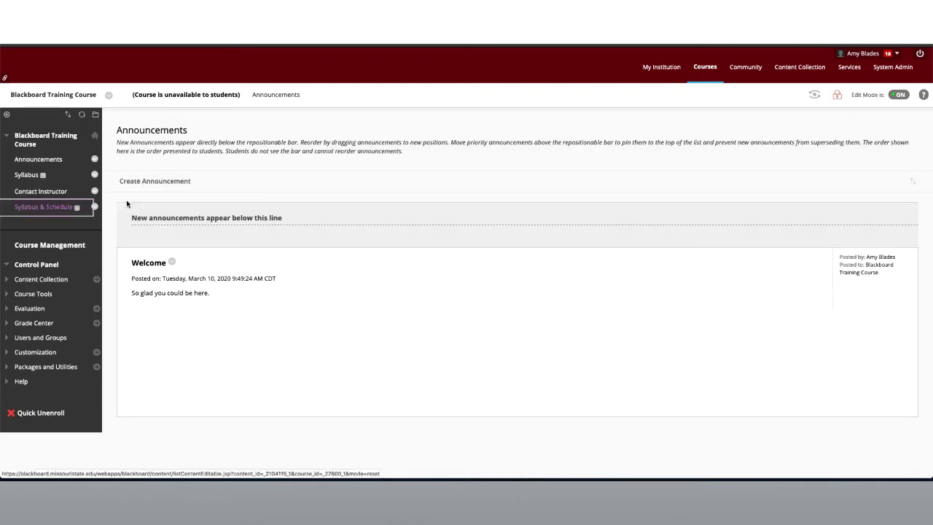
# Step: Start a new File content item named "Syllabus" in the Syllabus & Schedule content area
pyautogui.click(48, 209)
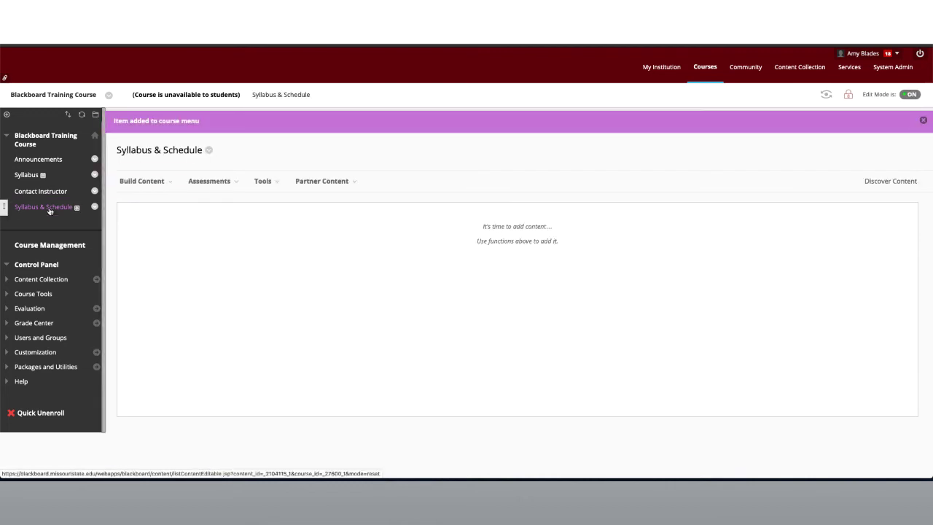
pyautogui.click(164, 187)
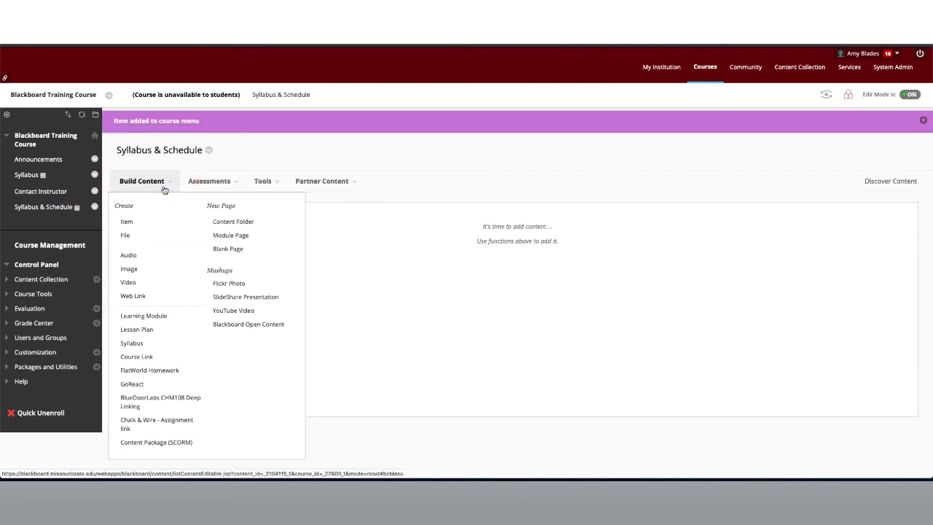
pyautogui.click(163, 236)
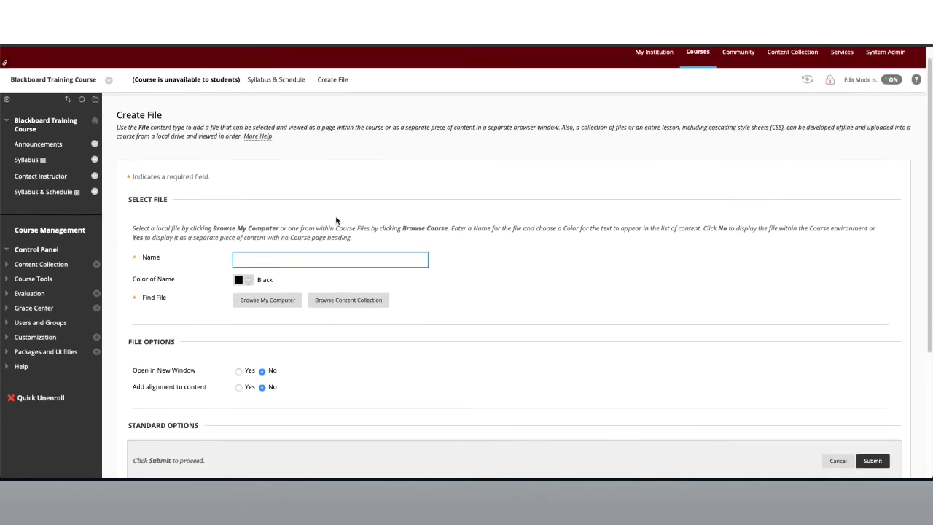
pyautogui.click(284, 251)
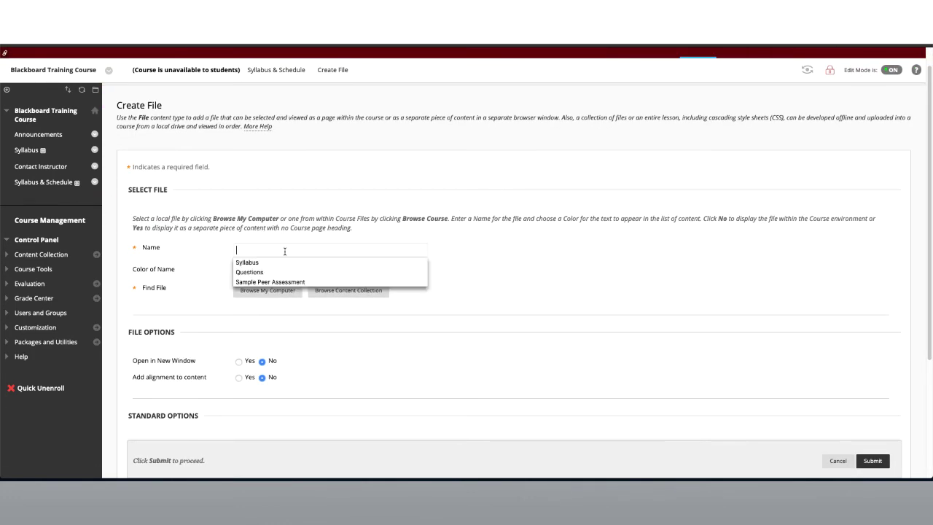
pyautogui.click(282, 262)
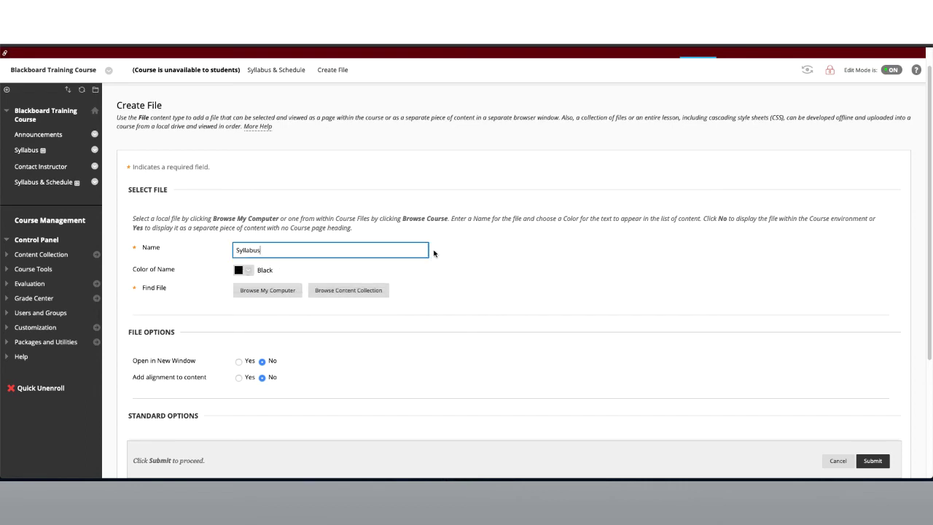
pyautogui.scroll(-1, 434, 253)
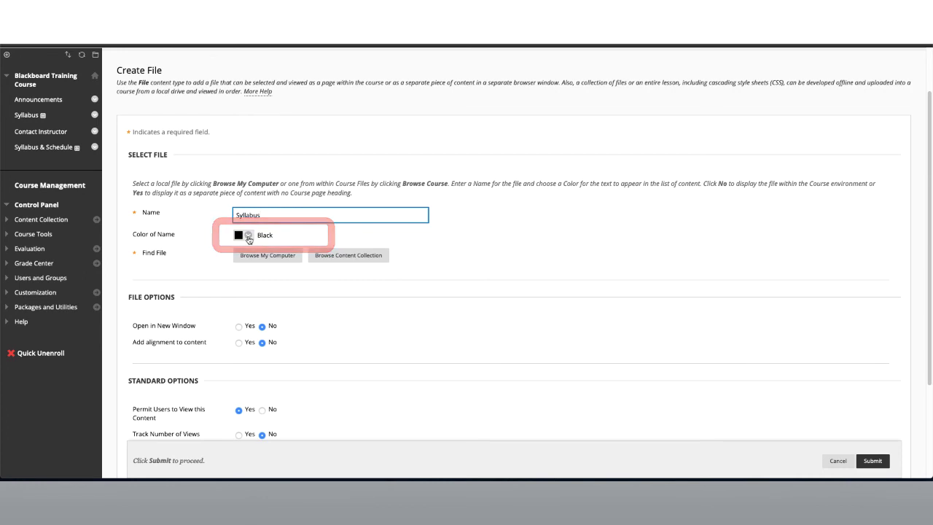
pyautogui.click(248, 236)
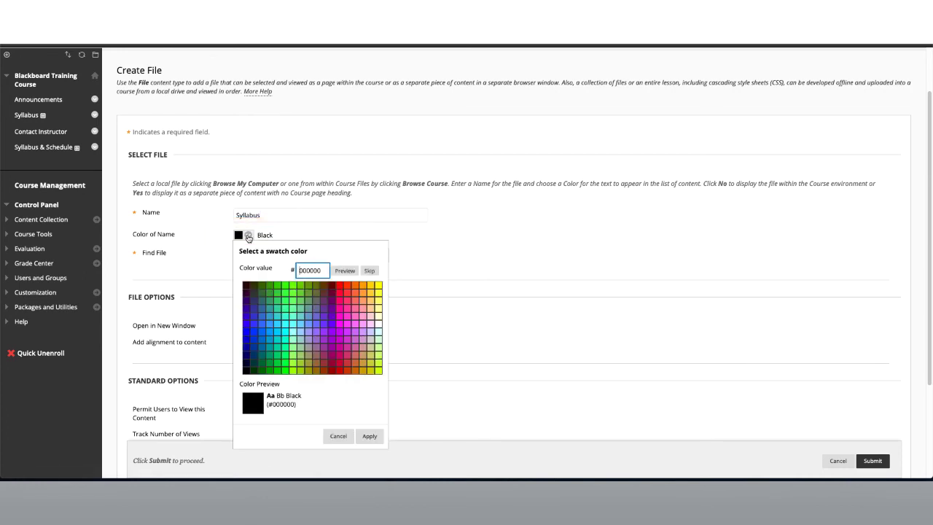
pyautogui.click(338, 437)
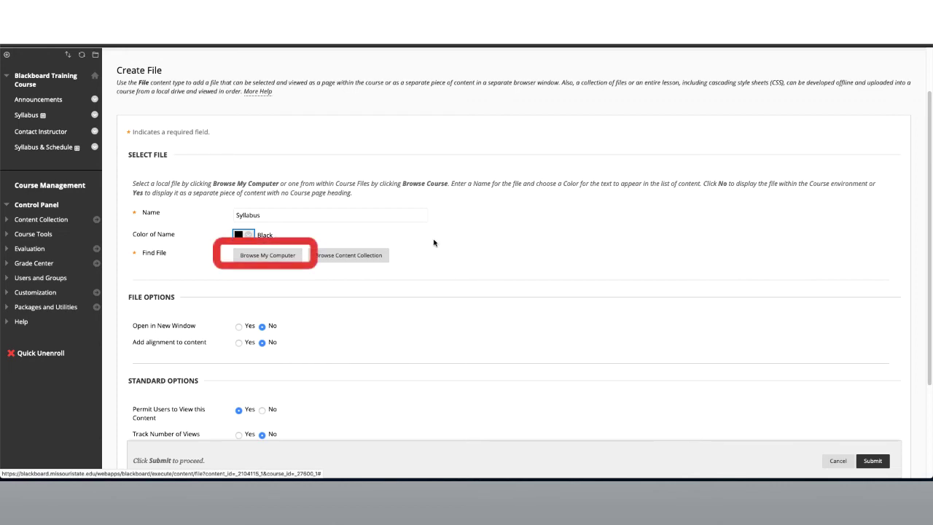
# Step: Select Teacher's Syllabus Template for Word (1) (1).docx from the Desktop as the Syllabus file and submit it with the default options
pyautogui.click(283, 259)
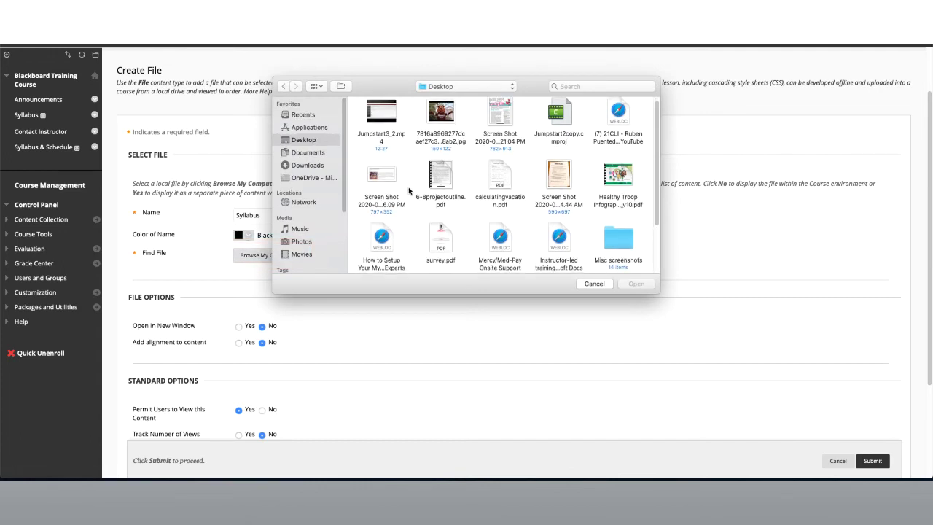
pyautogui.scroll(-3, 408, 191)
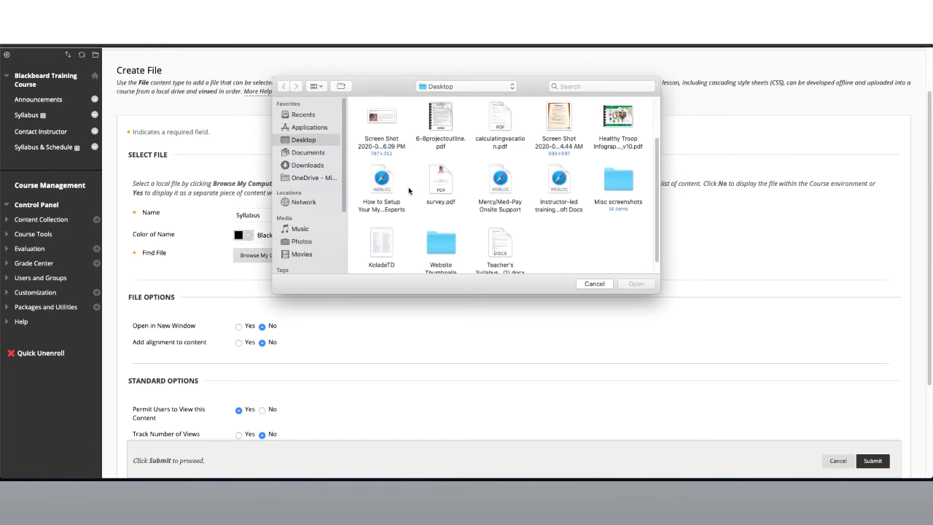
pyautogui.click(501, 225)
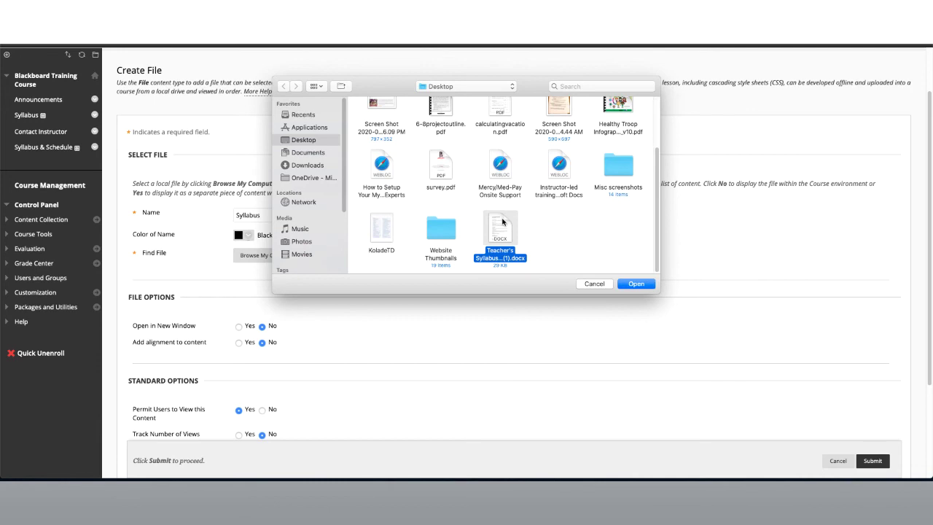
pyautogui.click(629, 285)
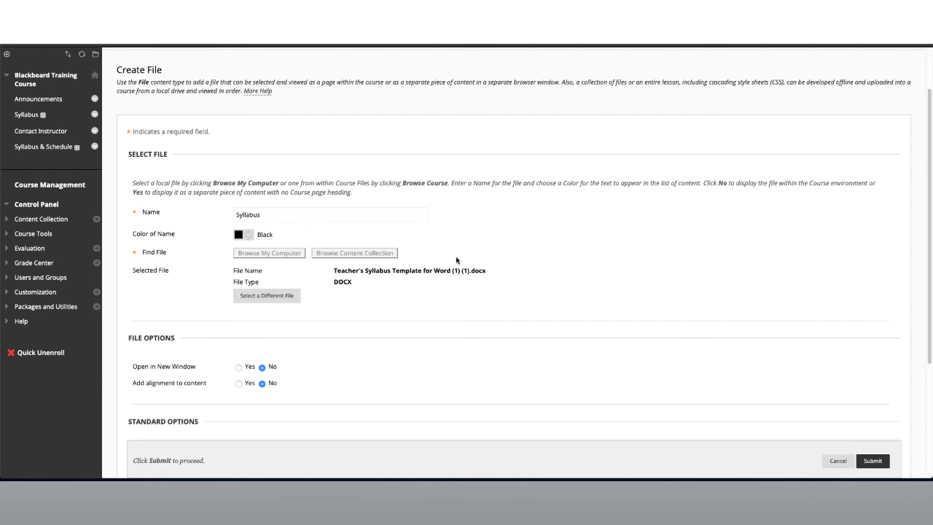
pyautogui.scroll(-3, 456, 260)
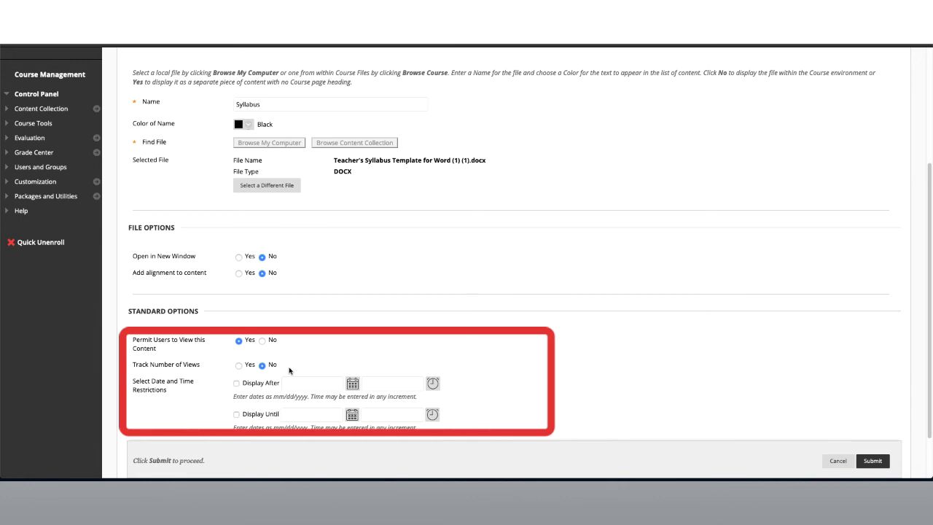
pyautogui.scroll(-1, 289, 370)
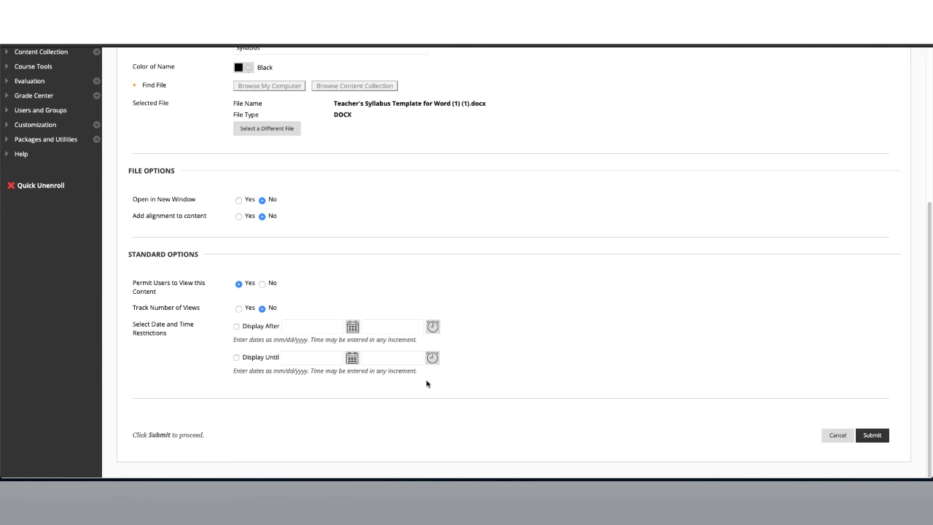
pyautogui.click(872, 438)
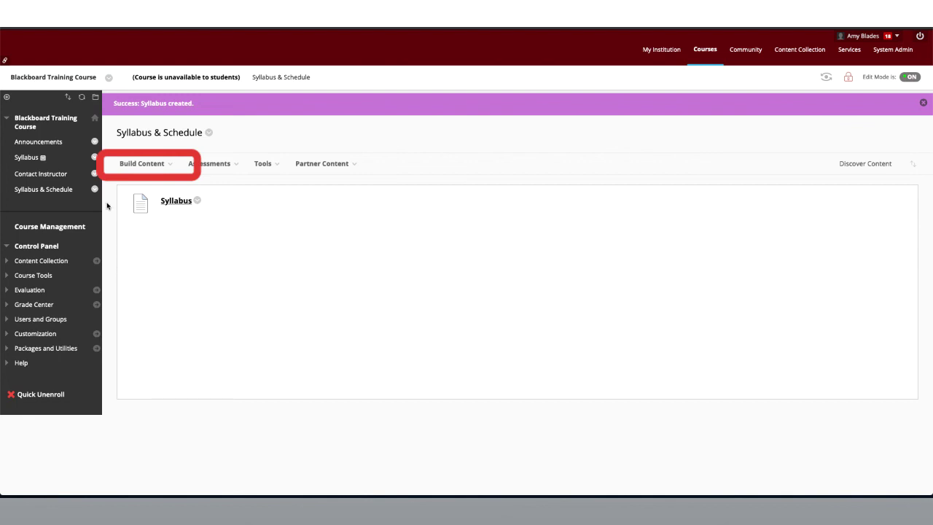
# Step: Start a new content item named "Schedule" with the text "our schedule" in the Syllabus & Schedule area
pyautogui.click(169, 164)
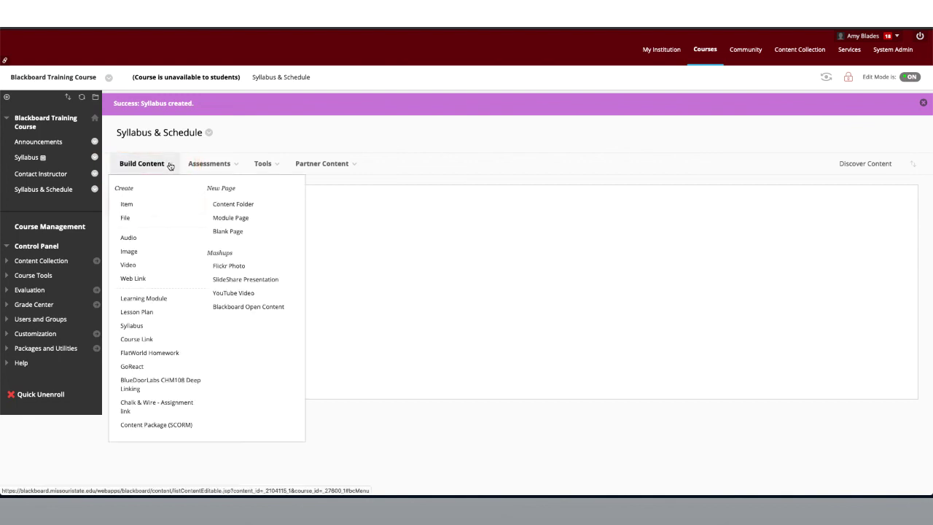
pyautogui.click(170, 205)
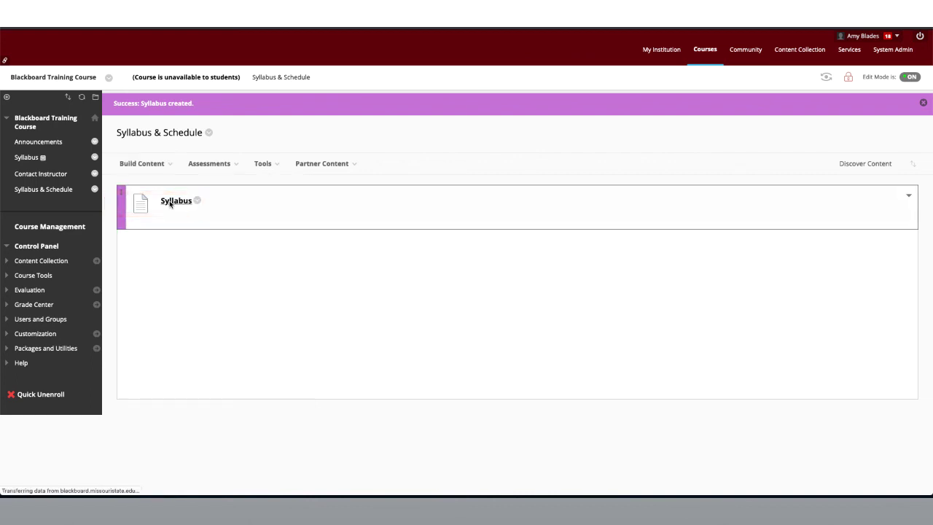
pyautogui.write('Schedule')
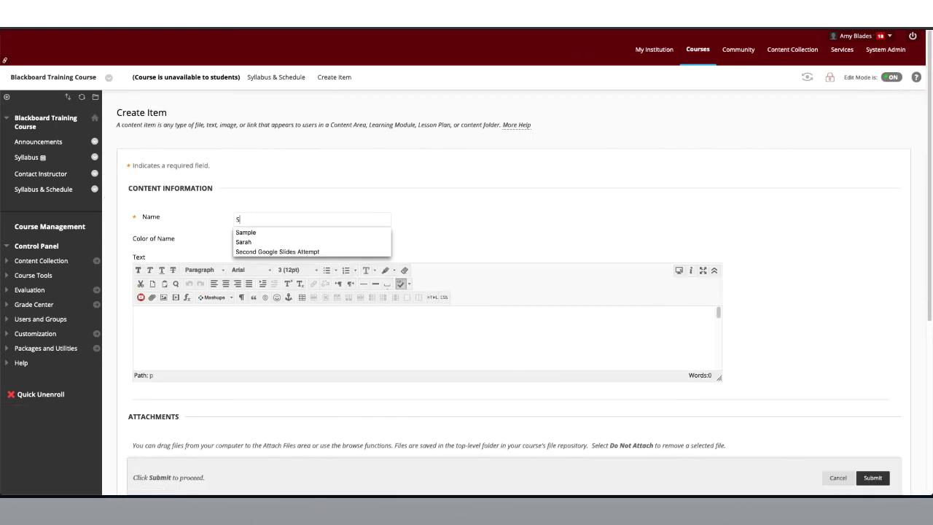
pyautogui.click(167, 323)
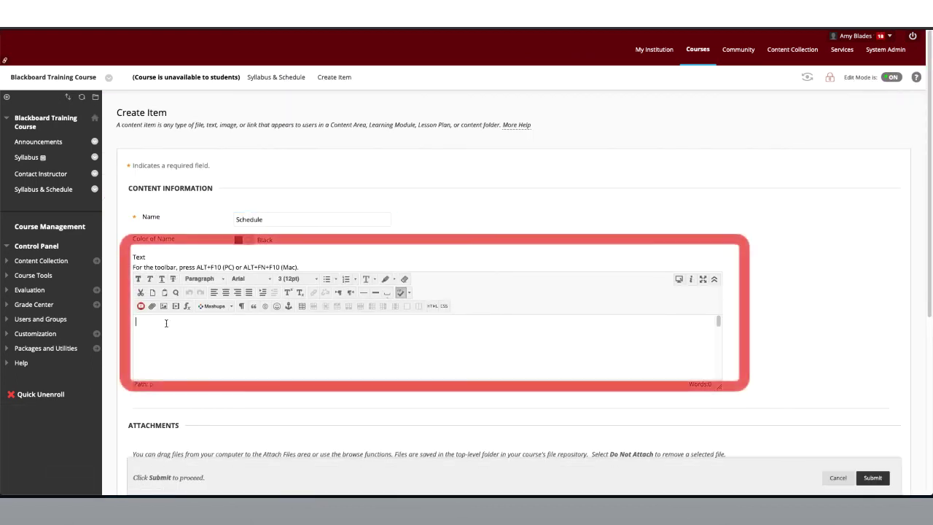
pyautogui.write('our schedule')
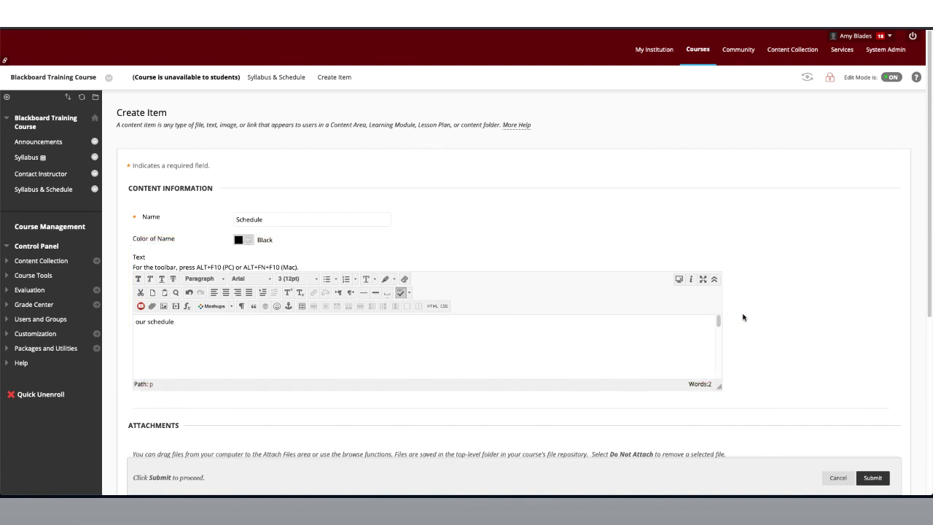
# Step: Attach Schedule Template Document Example.pdf from the computer to the Schedule item
pyautogui.scroll(-3, 743, 316)
pyautogui.scroll(-2, 742, 315)
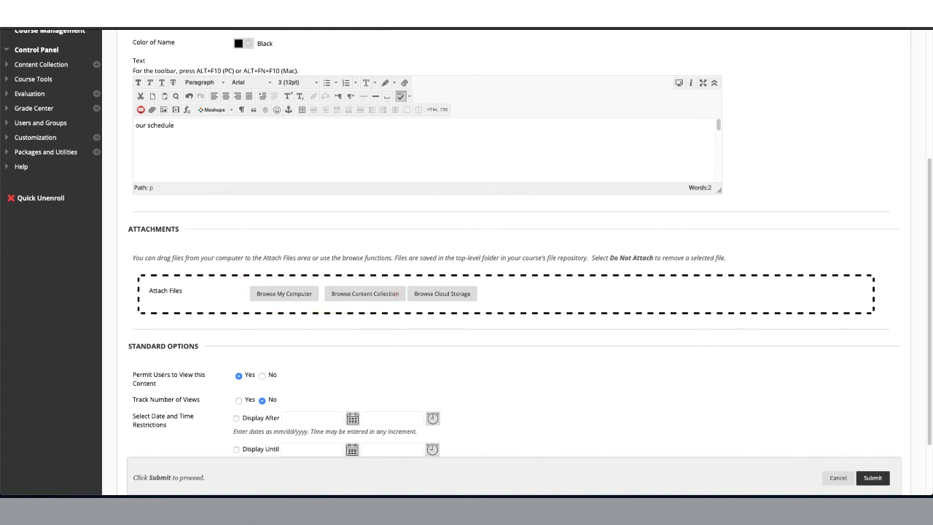
pyautogui.moveTo(459, 510); pyautogui.dragTo(517, 303)
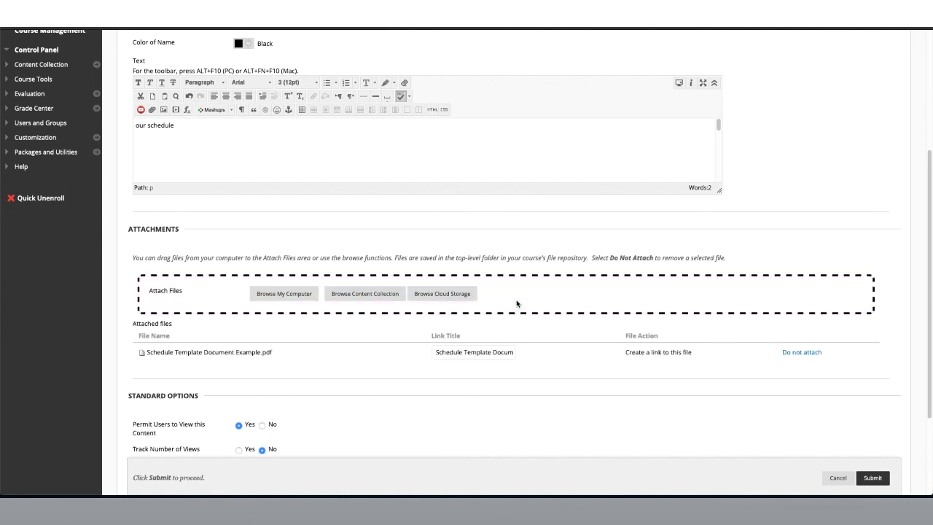
pyautogui.click(471, 297)
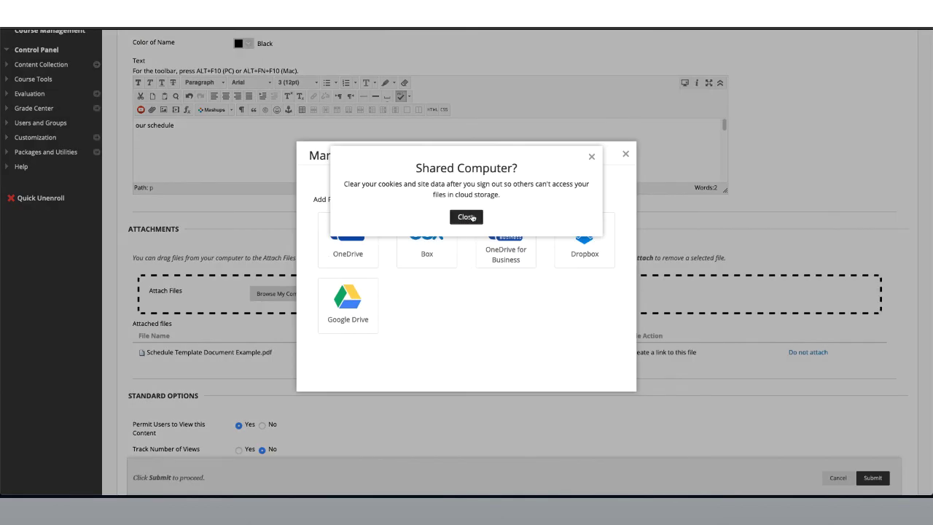
pyautogui.click(467, 216)
pyautogui.click(625, 153)
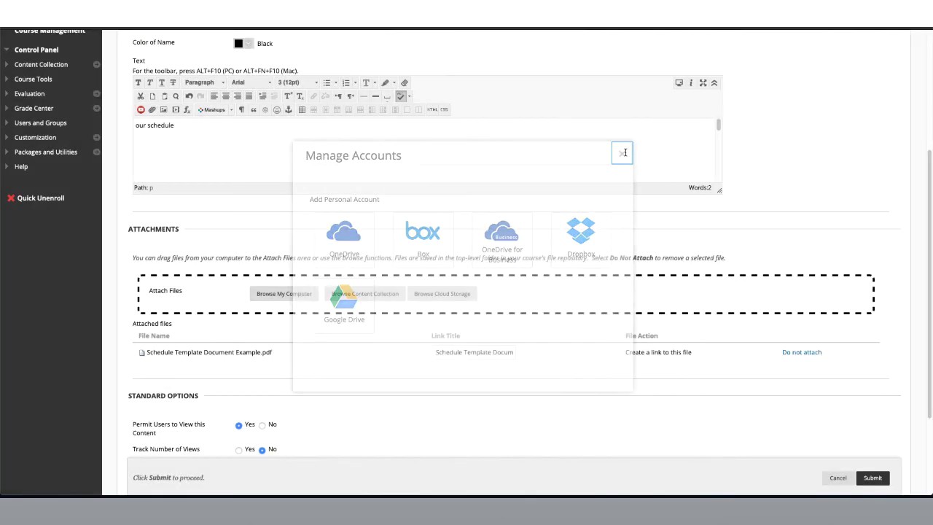
# Step: Submit the Schedule item with its default standard options
pyautogui.scroll(-3, 633, 262)
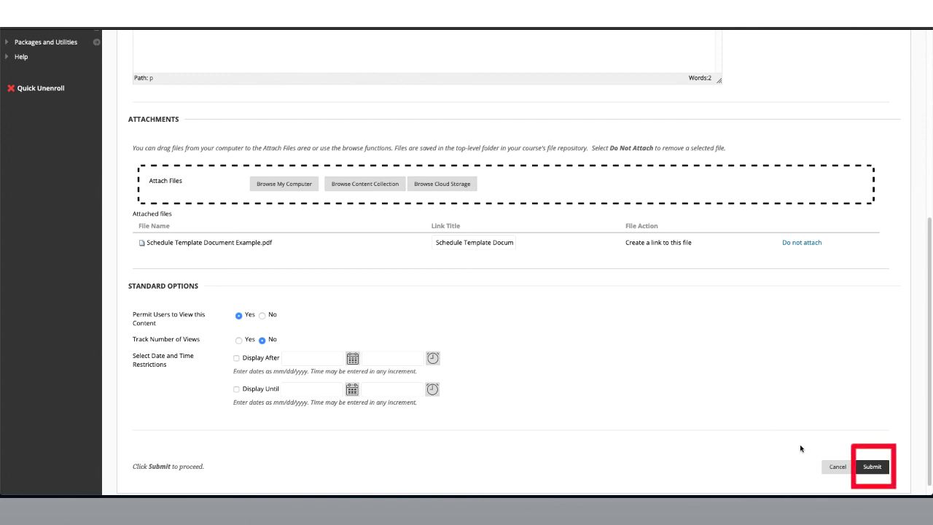
pyautogui.click(872, 466)
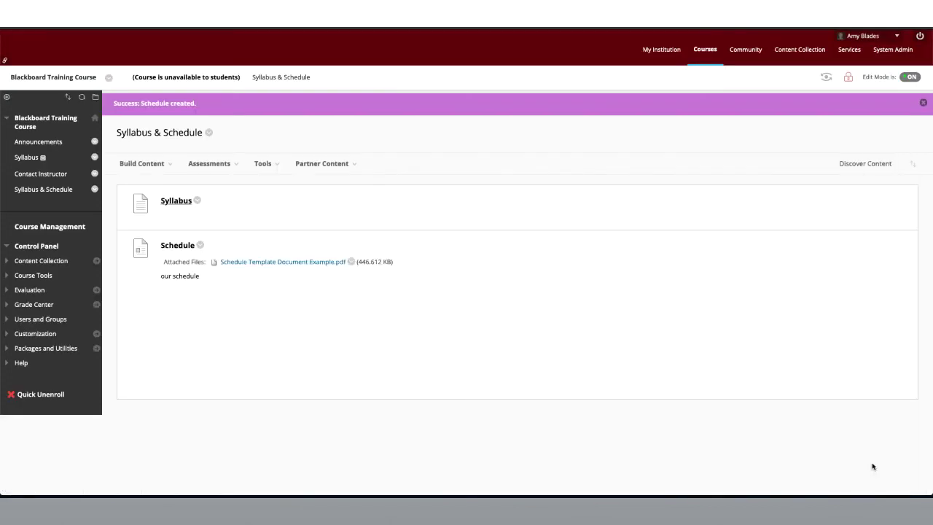